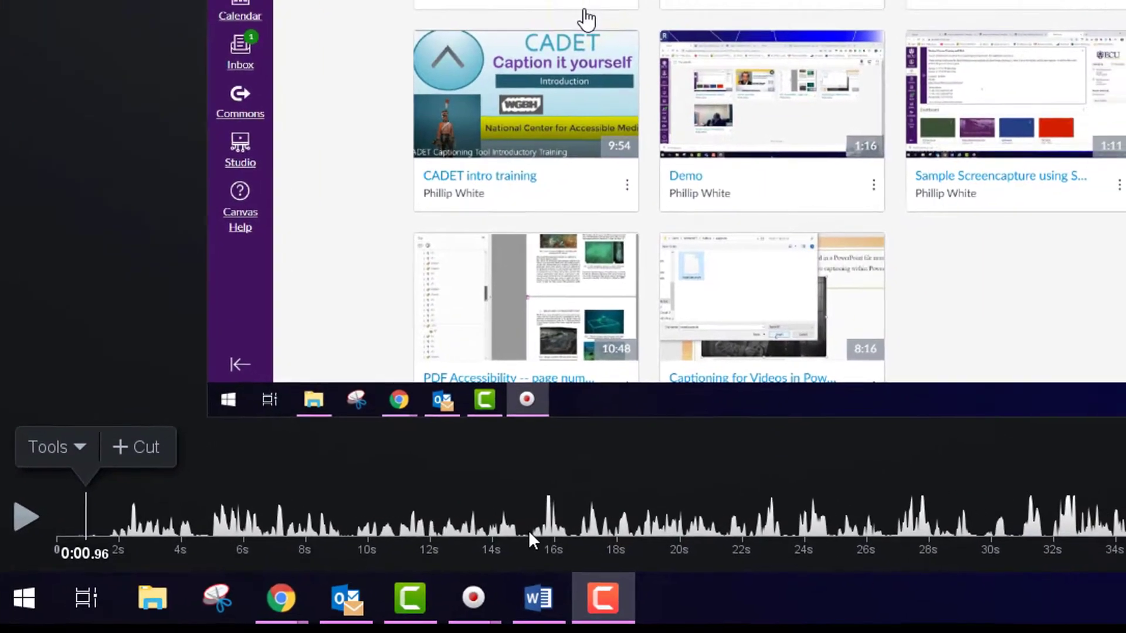
# Mark a 6.28-second stretch from about 0:15 for Replace Video, with Keep Webcam and Keep Narration off
pyautogui.click(525, 531)
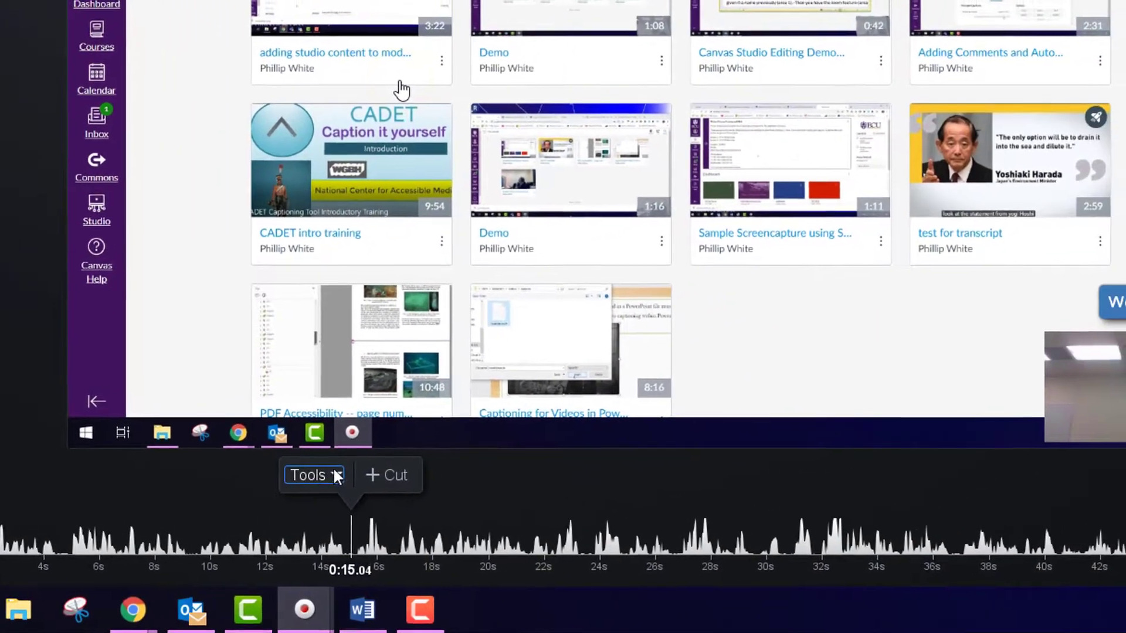
pyautogui.click(336, 477)
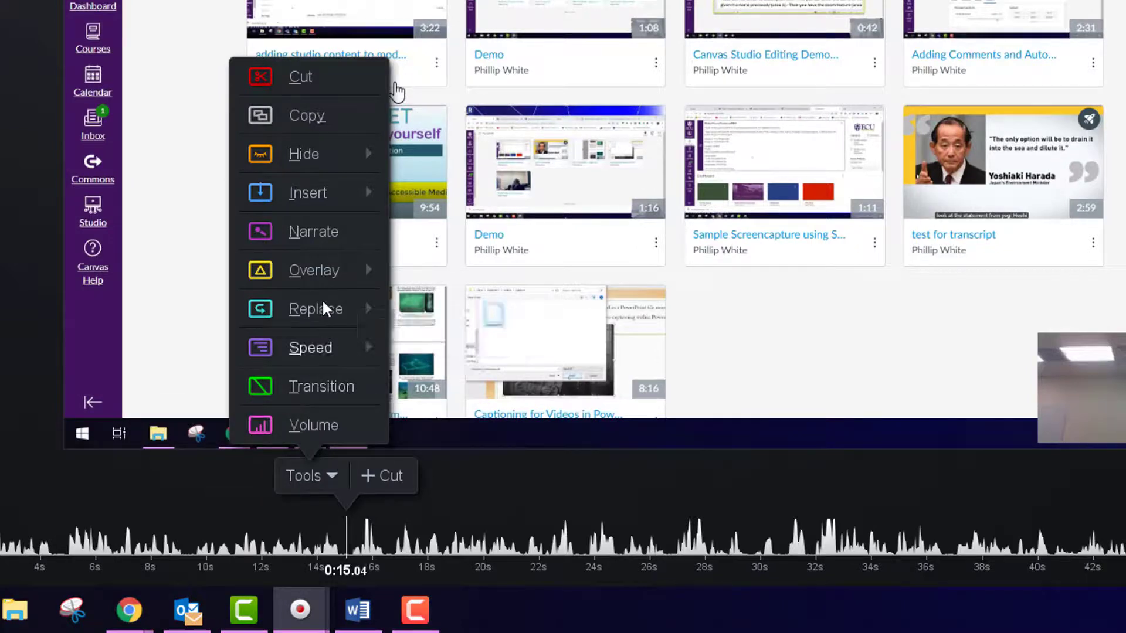
pyautogui.moveTo(323, 308)
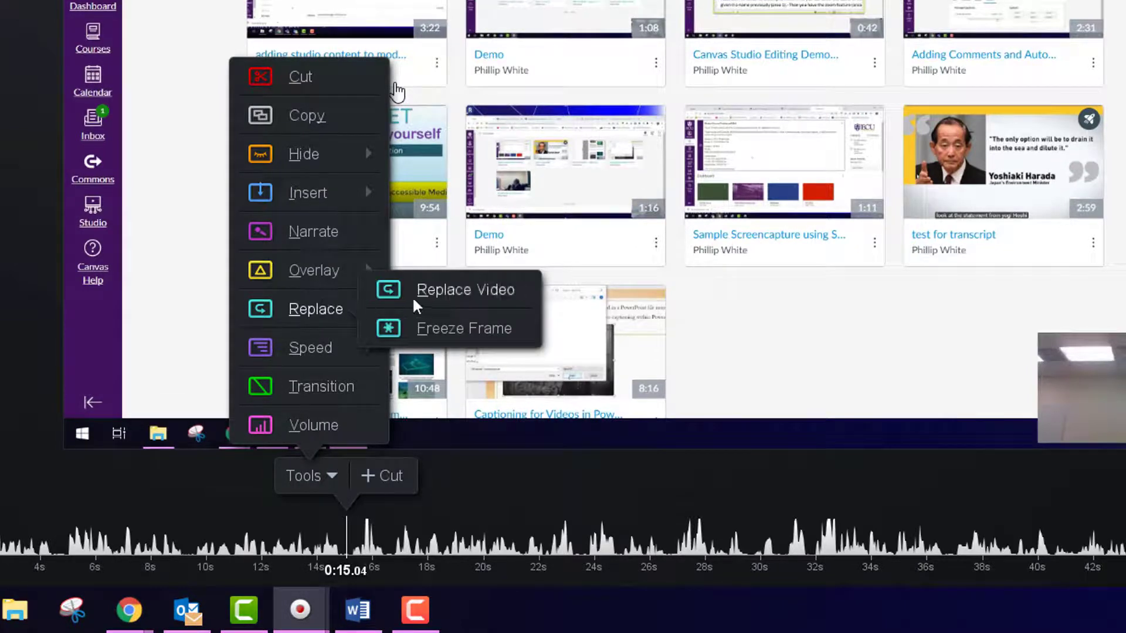
pyautogui.click(449, 291)
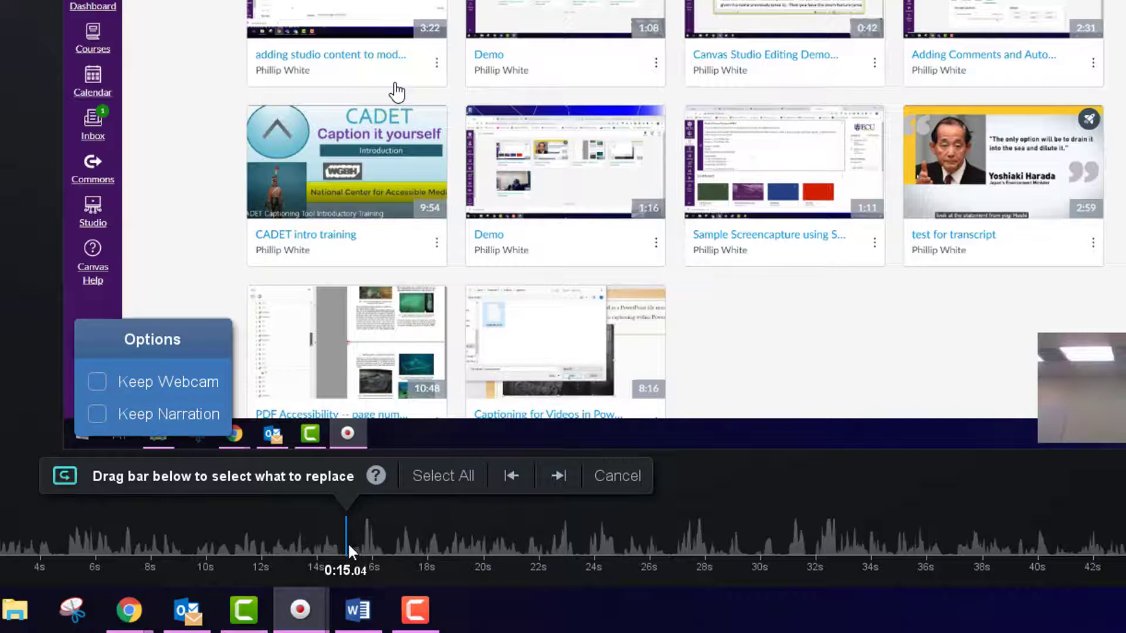
pyautogui.click(436, 550)
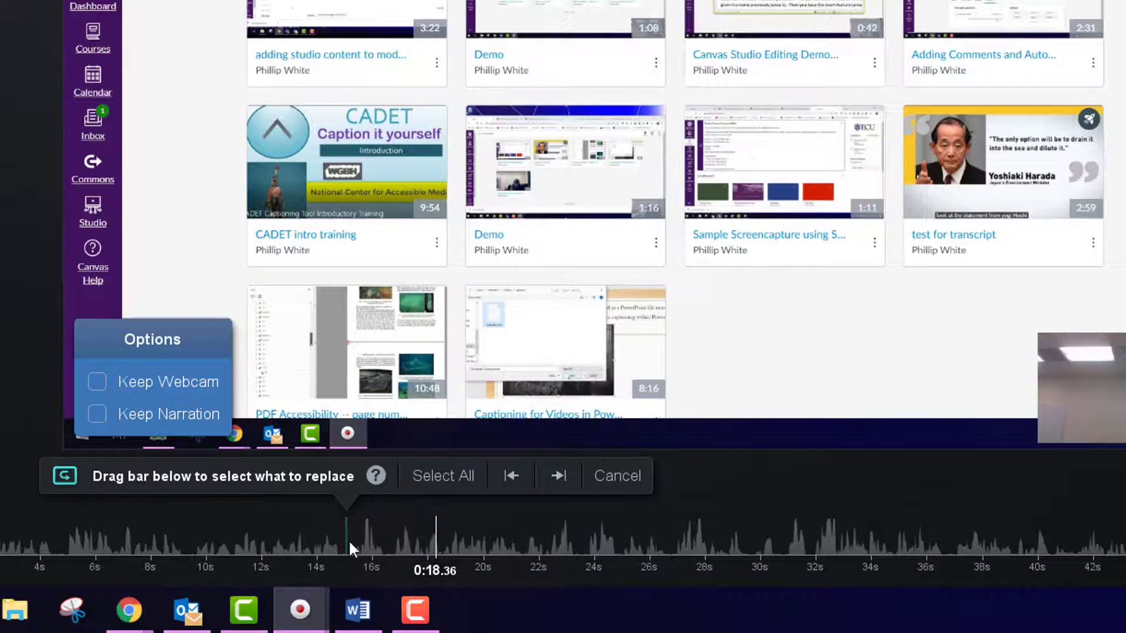
pyautogui.moveTo(346, 545); pyautogui.dragTo(519, 550)
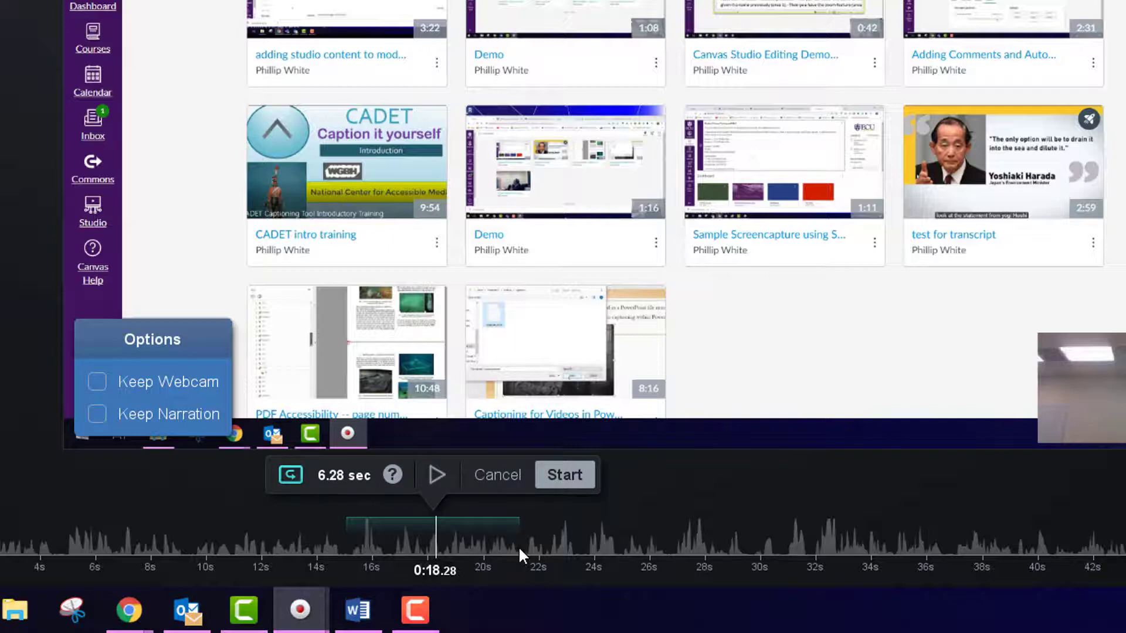
# Record 14 seconds of the Word accessibility summary as replacement footage and finish recording
pyautogui.click(588, 481)
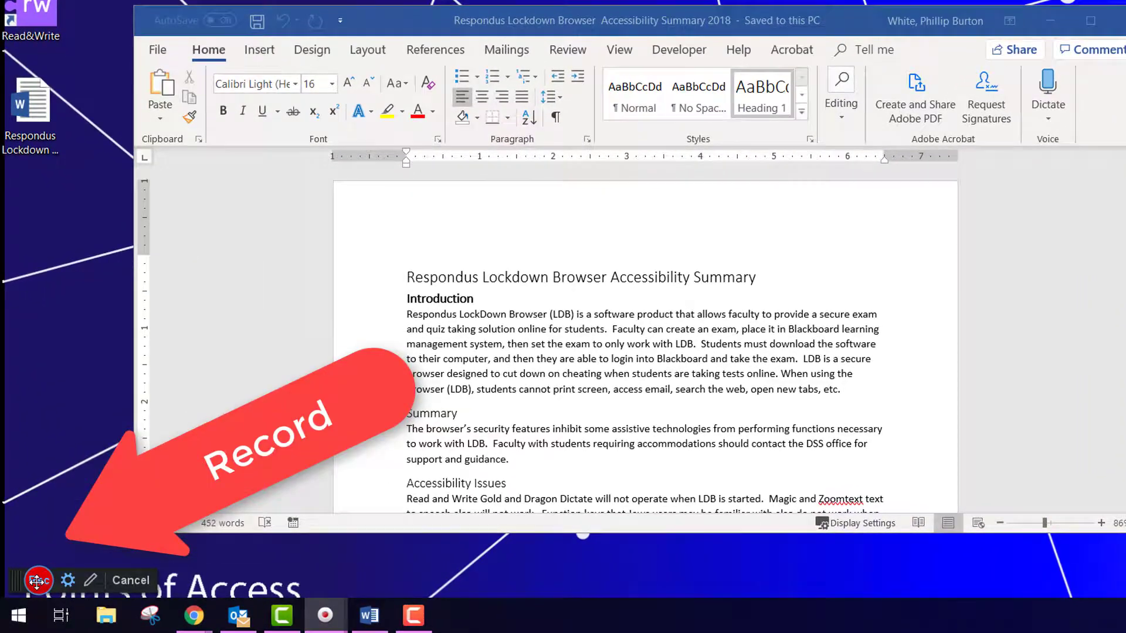
pyautogui.click(37, 580)
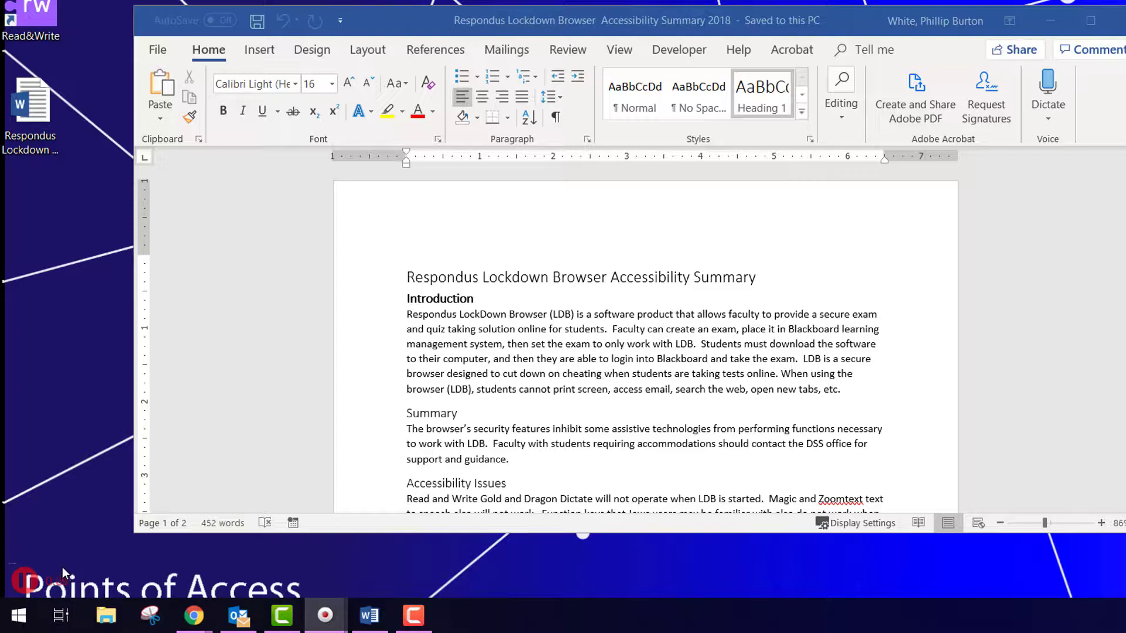
pyautogui.click(24, 584)
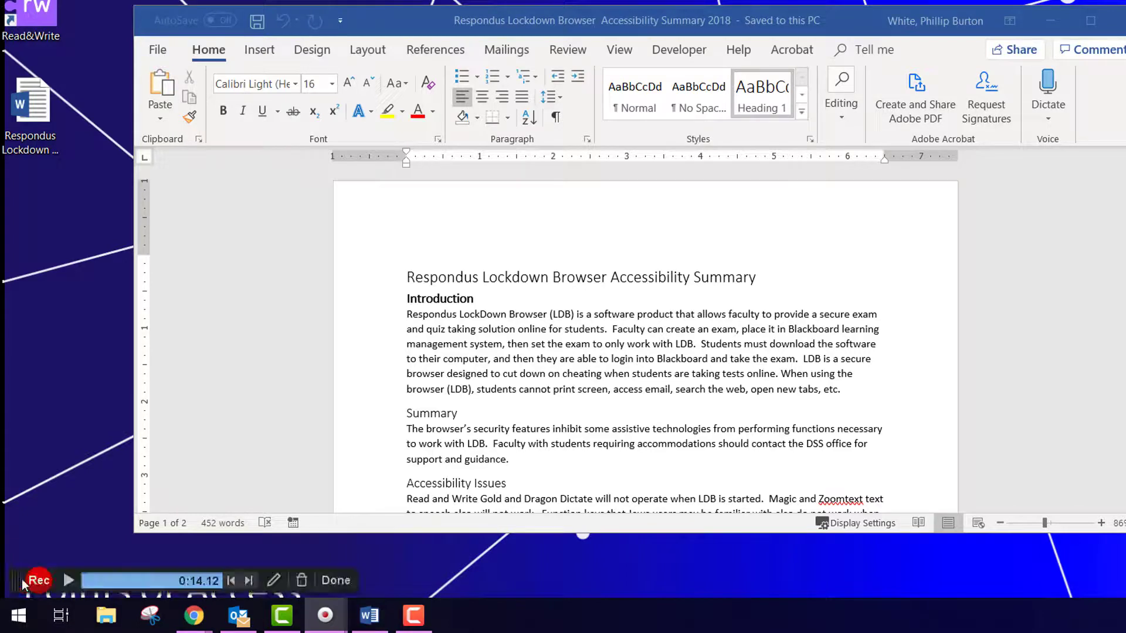
pyautogui.click(329, 582)
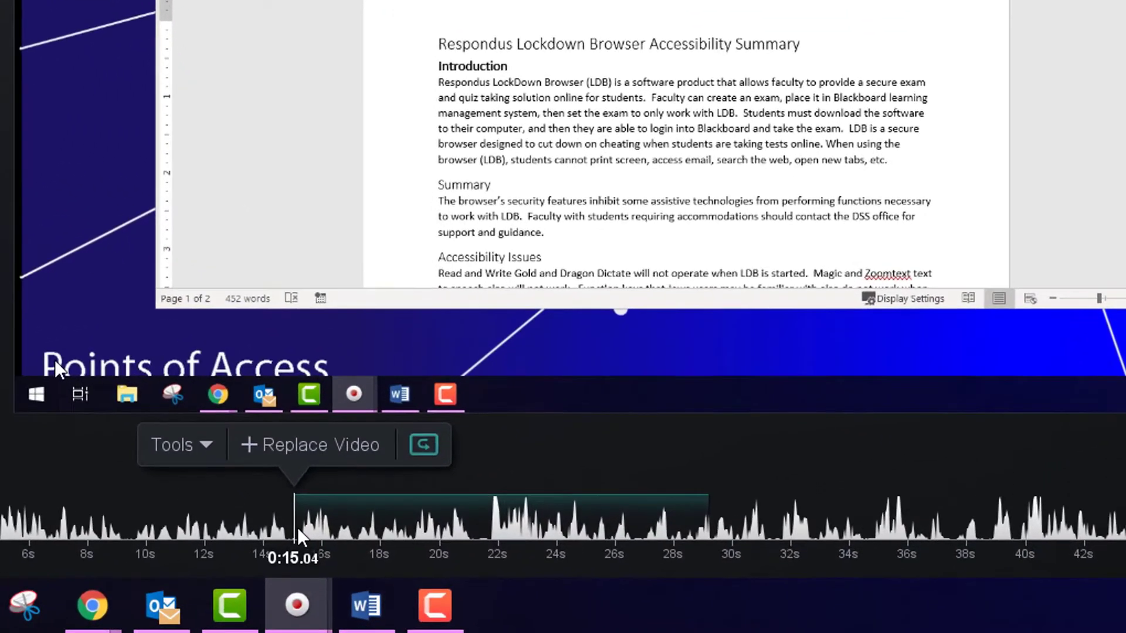
pyautogui.click(278, 527)
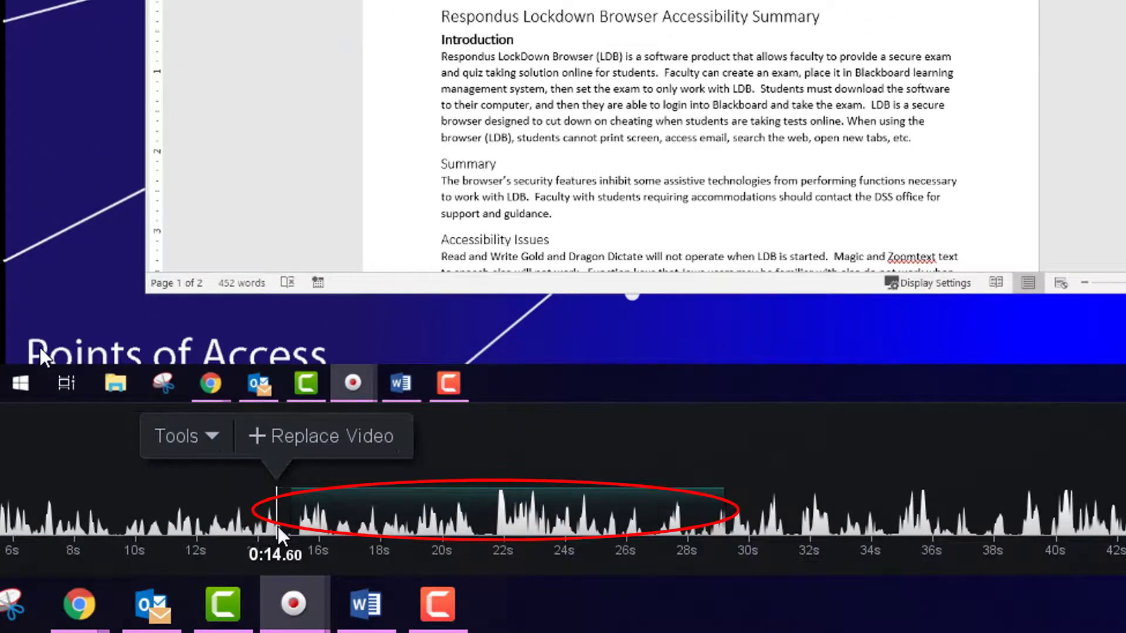
pyautogui.moveTo(278, 526); pyautogui.dragTo(284, 527)
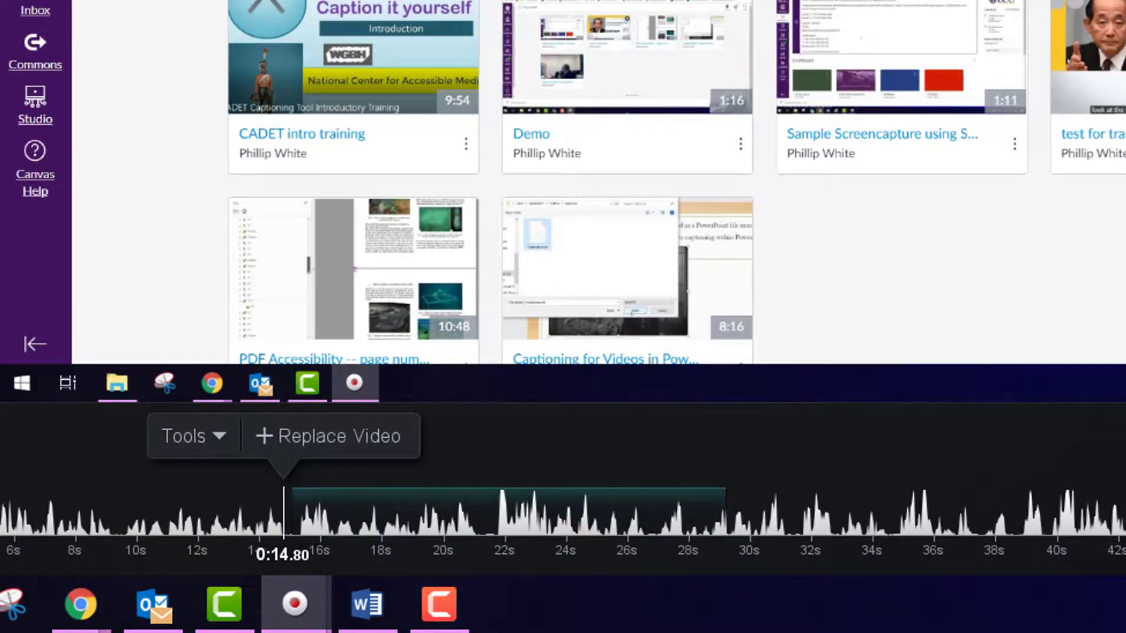
# Insert the video file 20181229_171958.mp4 into the timeline at 0:01.68
pyautogui.click(41, 529)
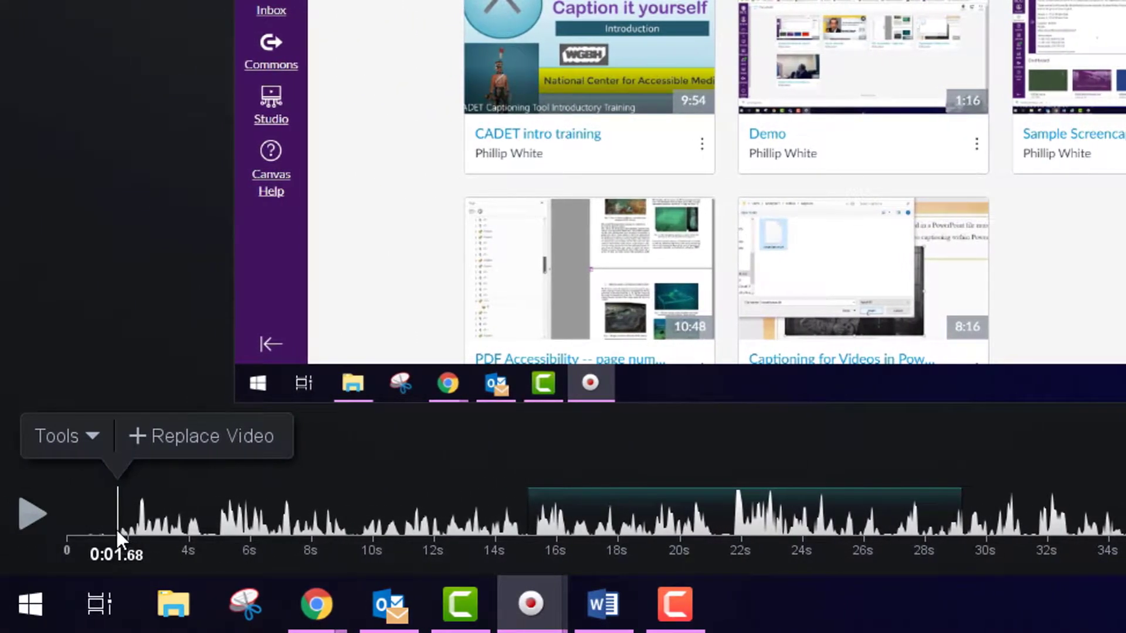
pyautogui.click(92, 435)
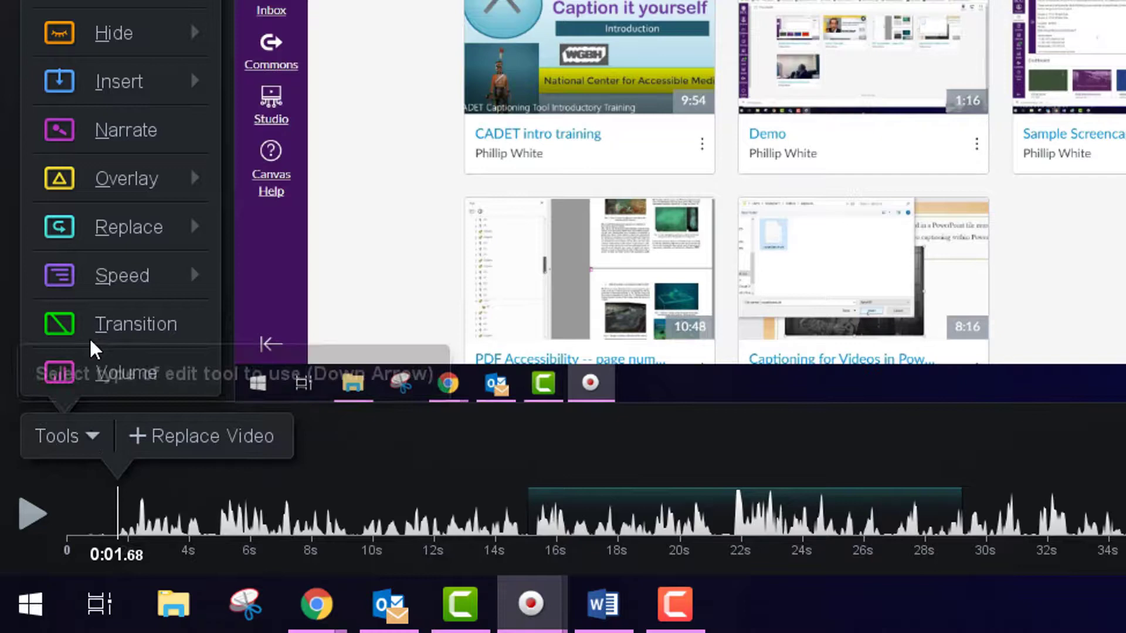
pyautogui.moveTo(130, 79)
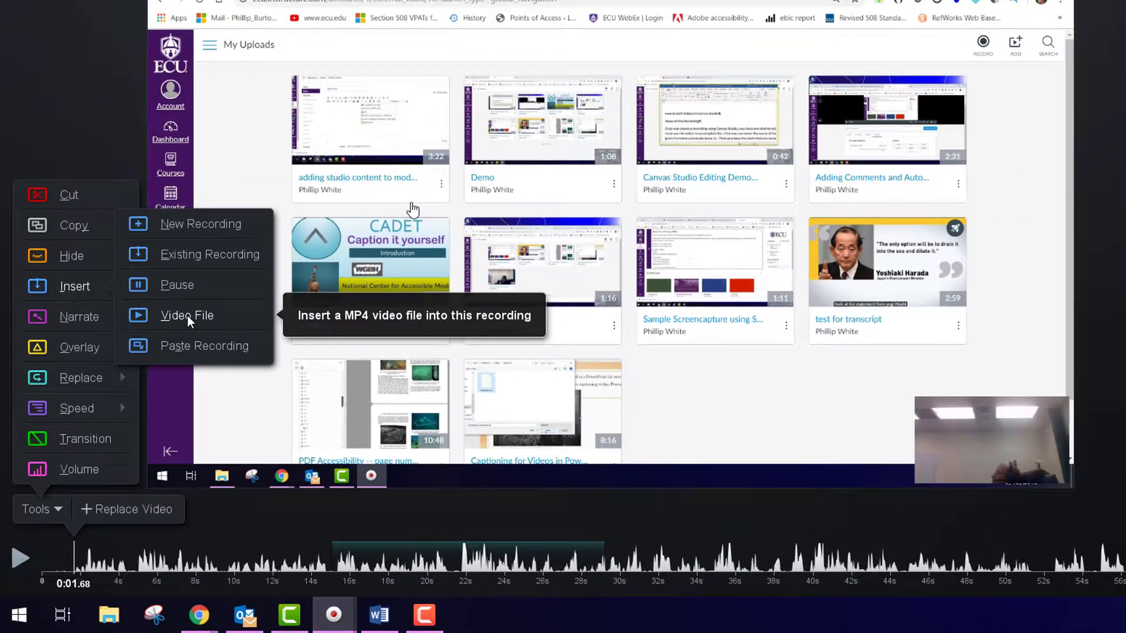
pyautogui.click(188, 316)
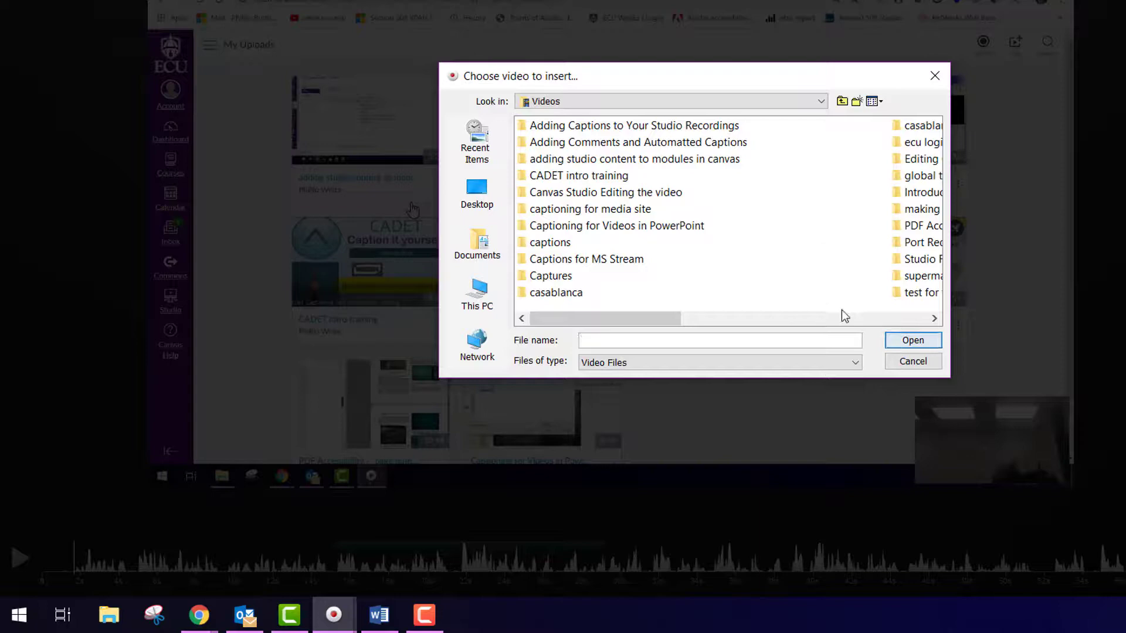
pyautogui.click(868, 318)
pyautogui.click(868, 318)
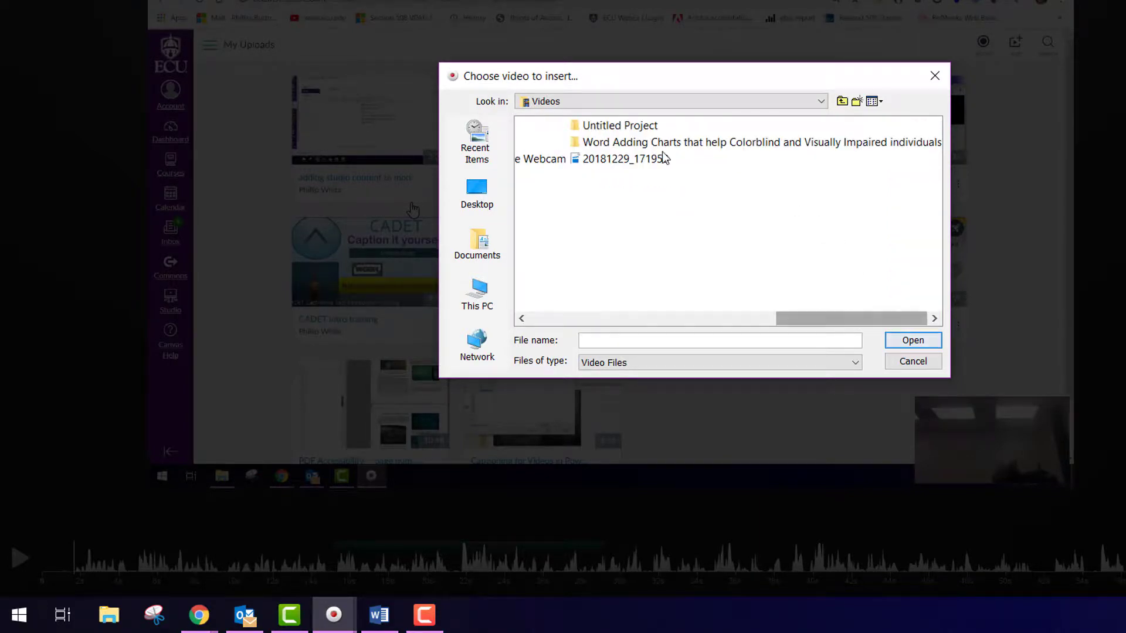
pyautogui.click(601, 162)
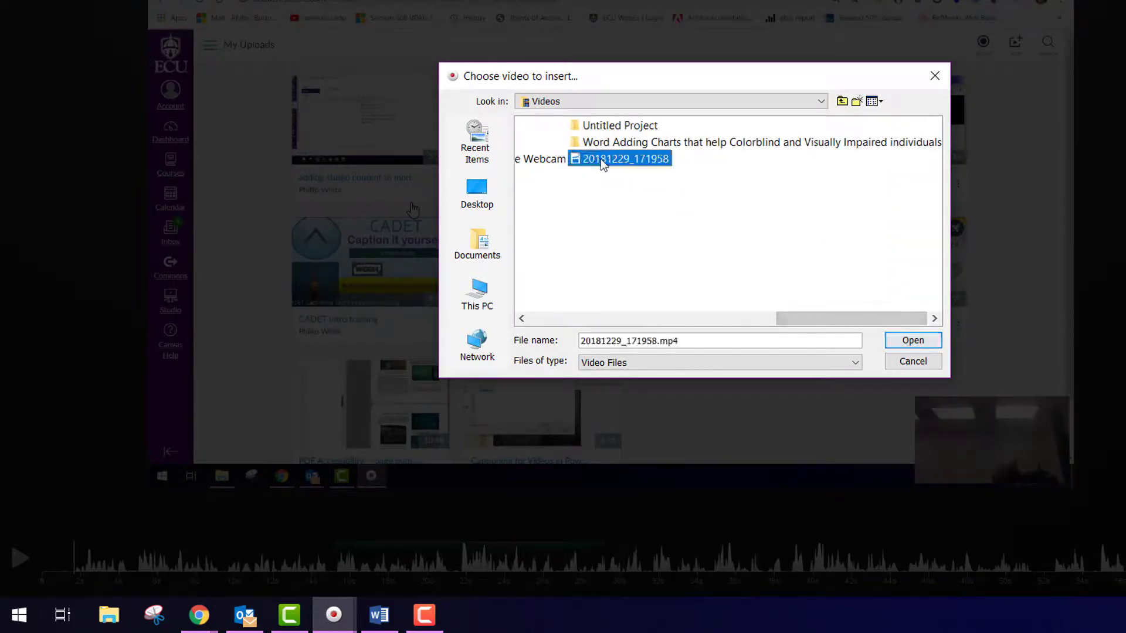
pyautogui.click(913, 340)
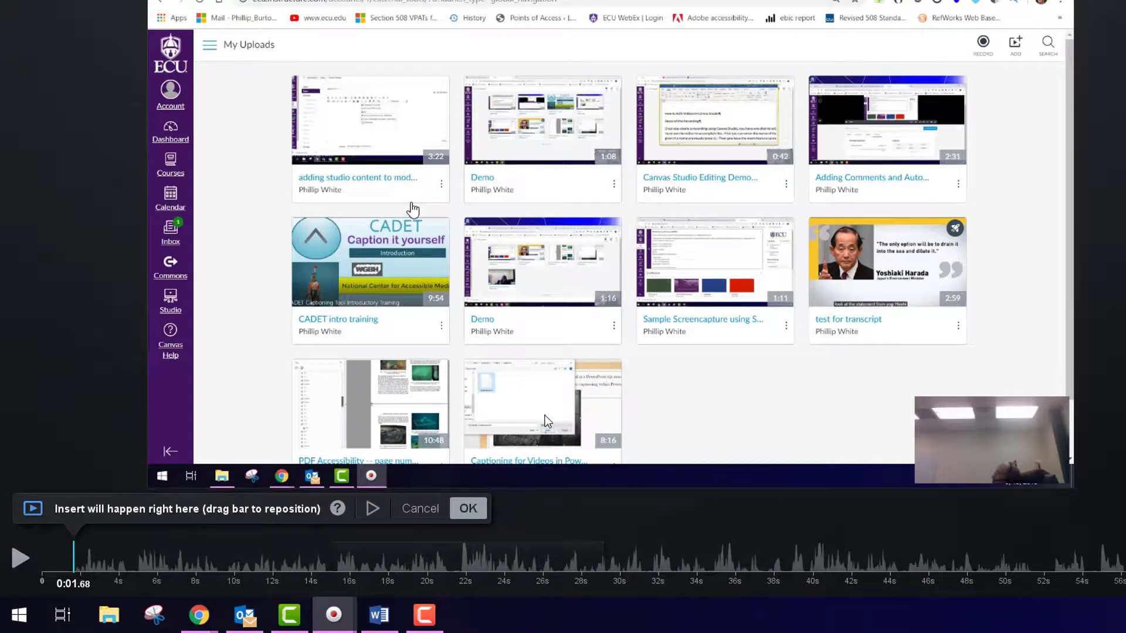
pyautogui.click(472, 509)
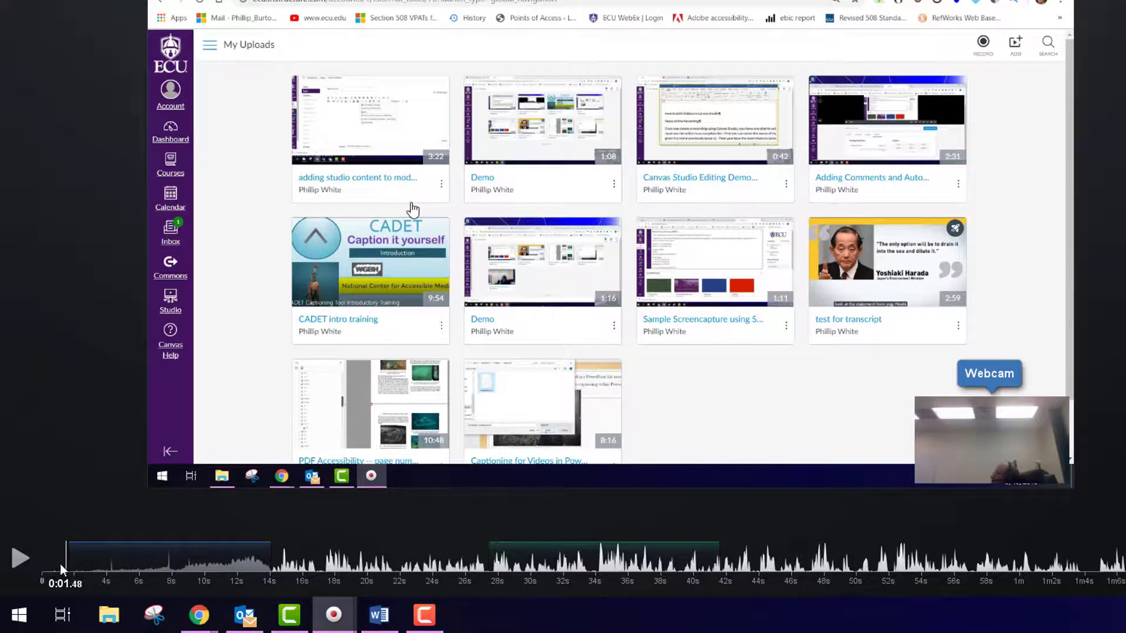
# Play from 0:01.48 to preview the inserted 13-second clip
pyautogui.click(20, 560)
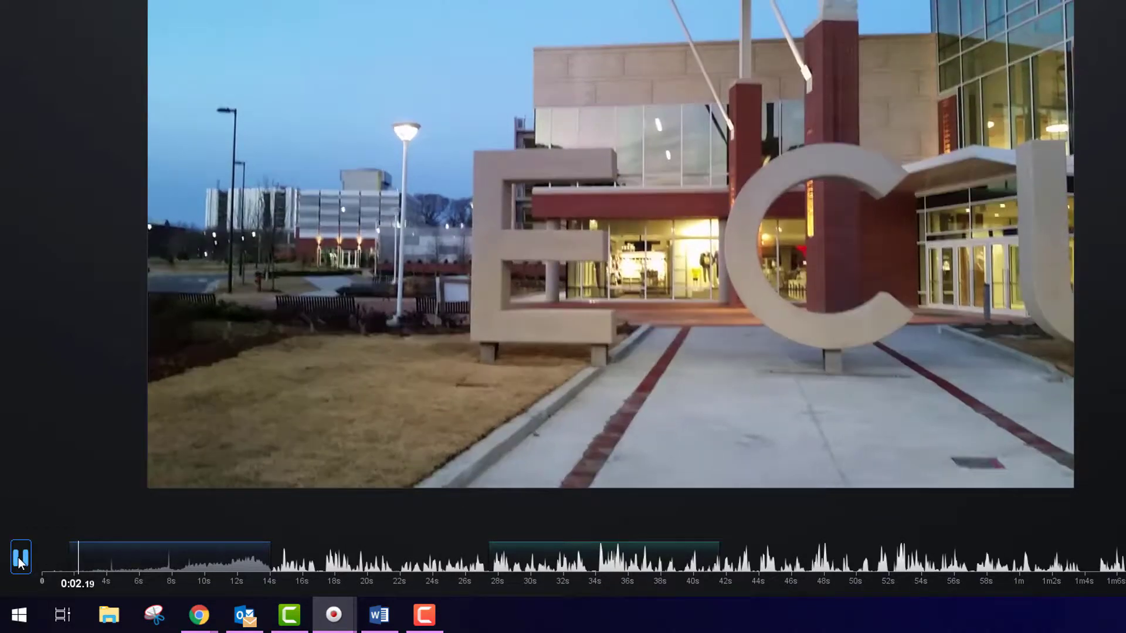
# Mute narration and computer audio for the 12.64-second section from 0:01.44 to 0:14.08
pyautogui.click(20, 560)
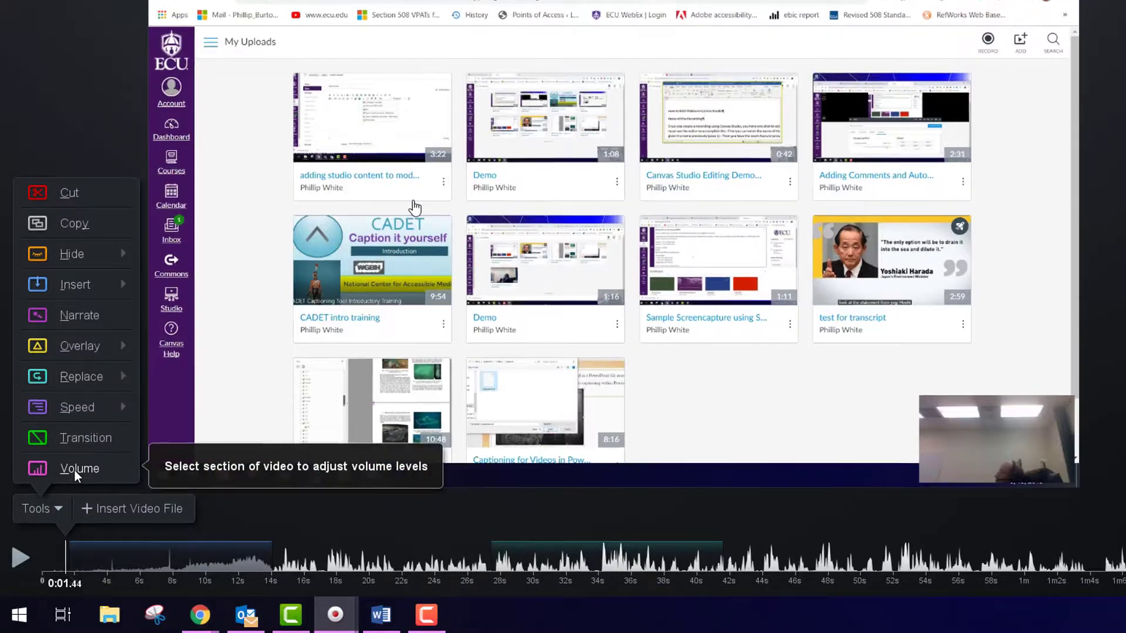
pyautogui.click(74, 470)
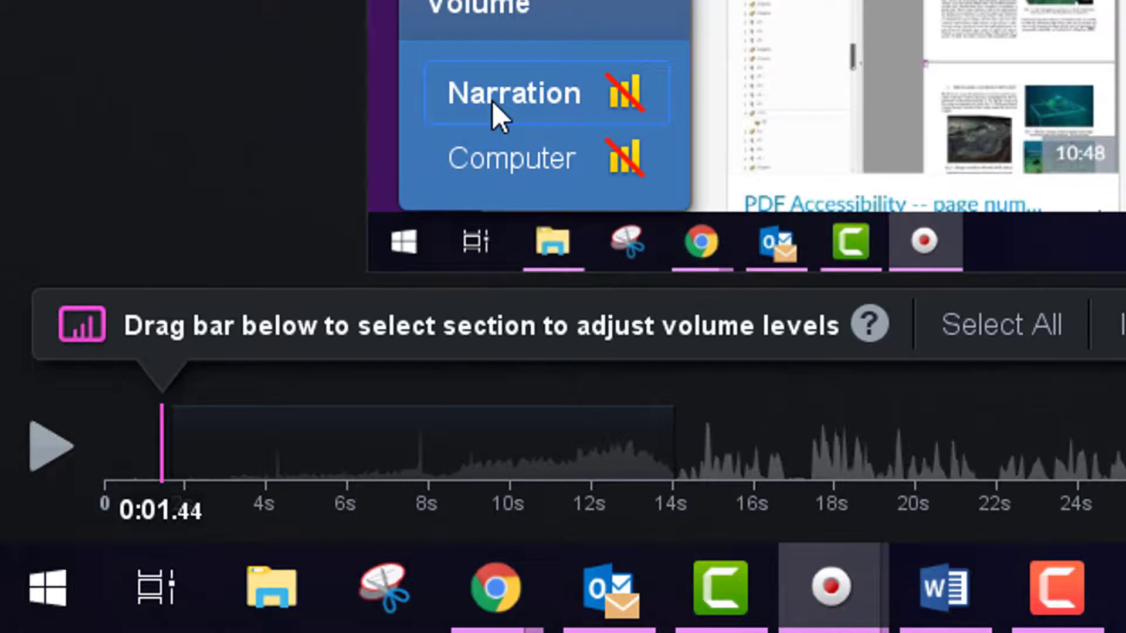
pyautogui.click(617, 91)
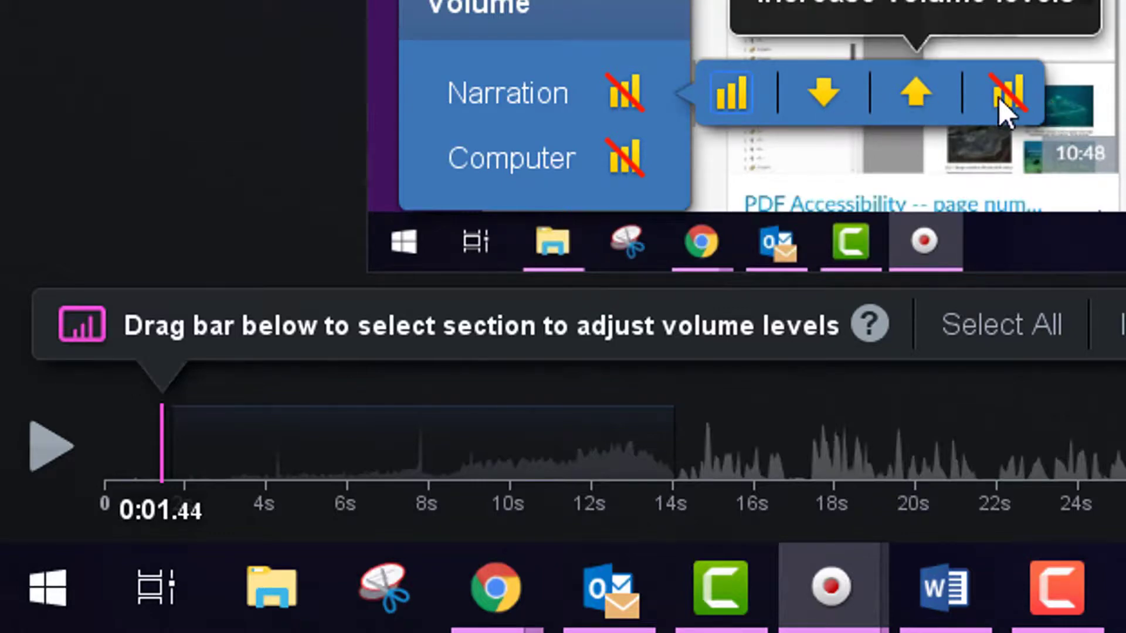
pyautogui.click(557, 170)
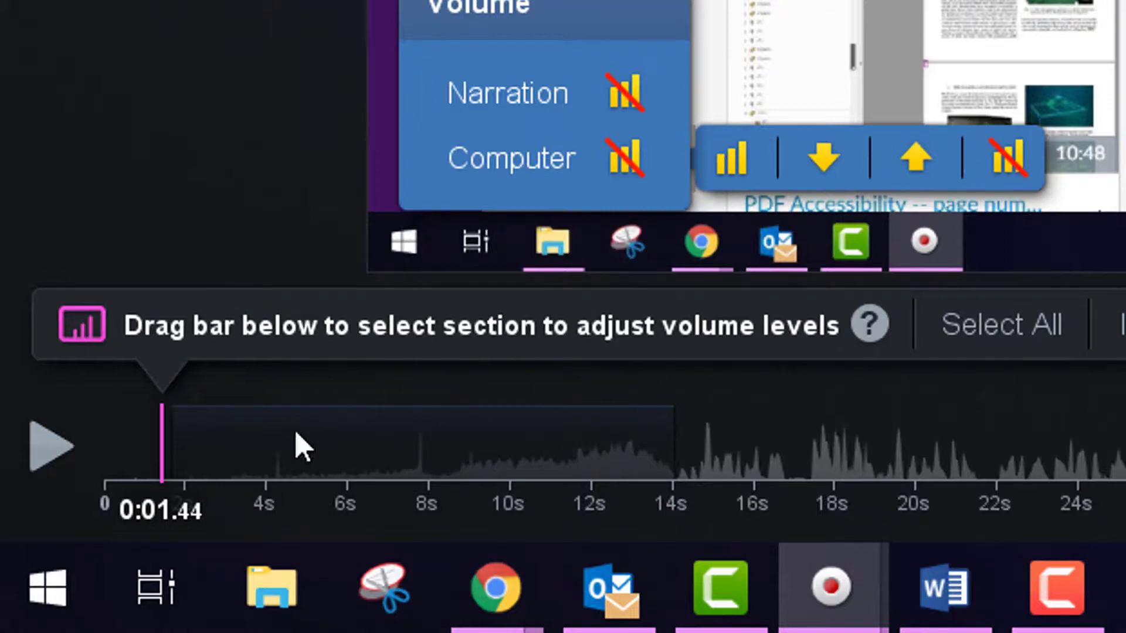
pyautogui.click(164, 490)
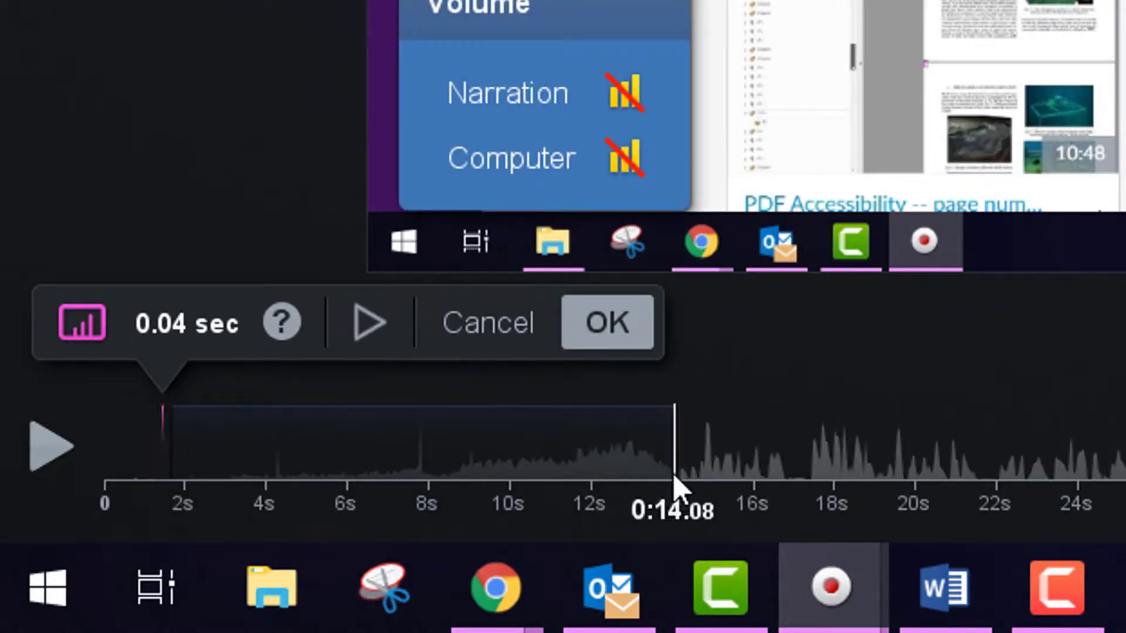
pyautogui.moveTo(673, 474); pyautogui.dragTo(673, 473)
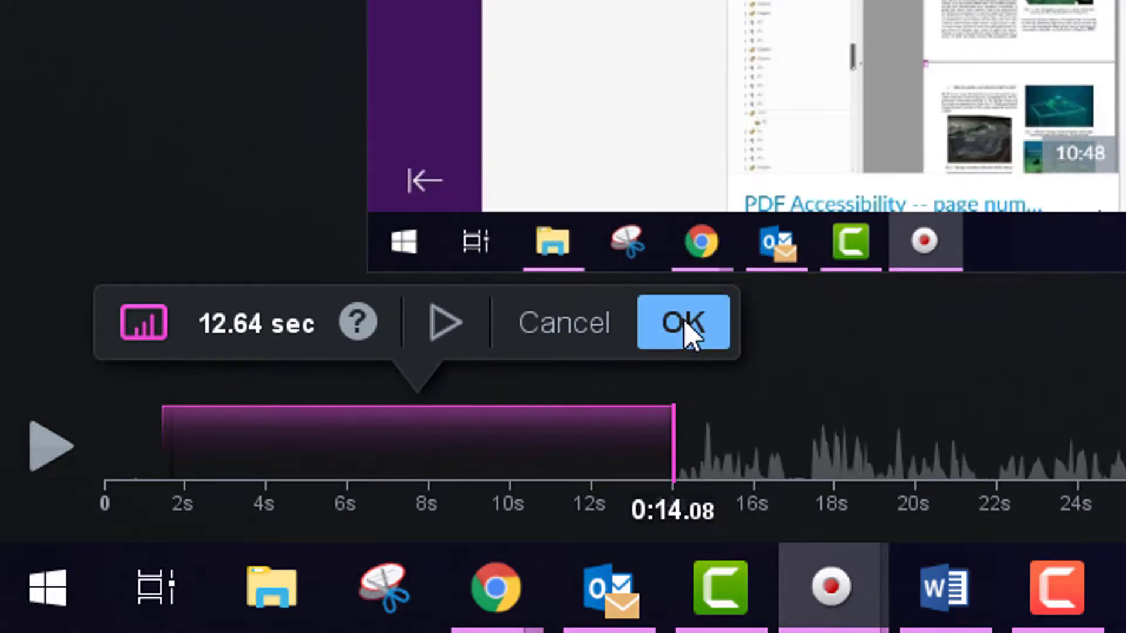
pyautogui.click(685, 326)
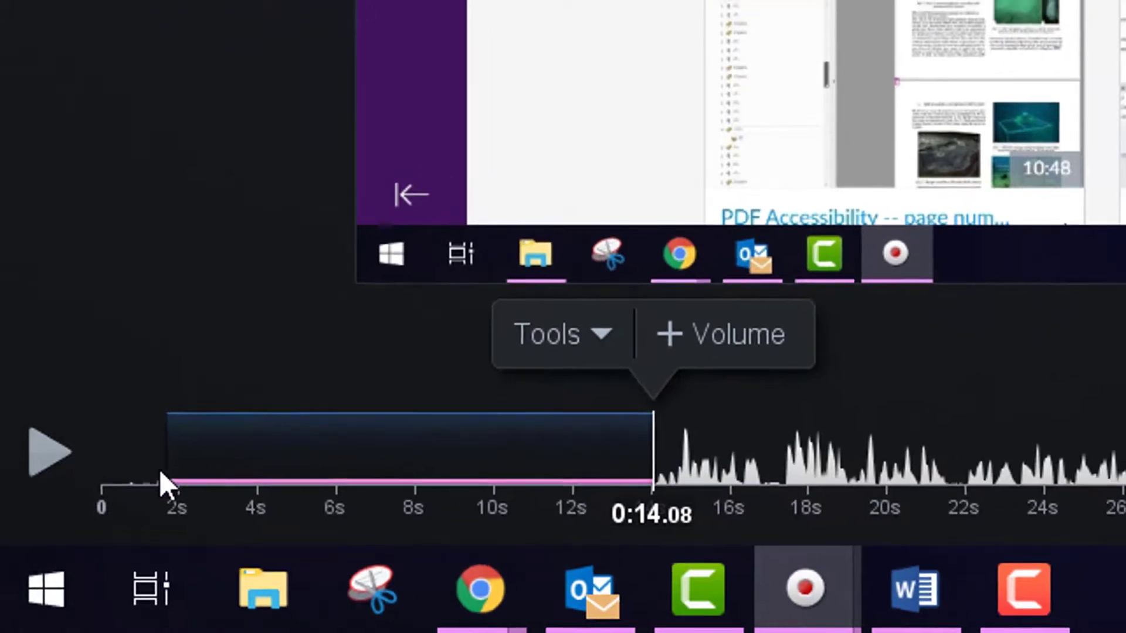
# Play from 0:01.44 to check the muted audio, then pause and return to 0:00.24
pyautogui.click(160, 471)
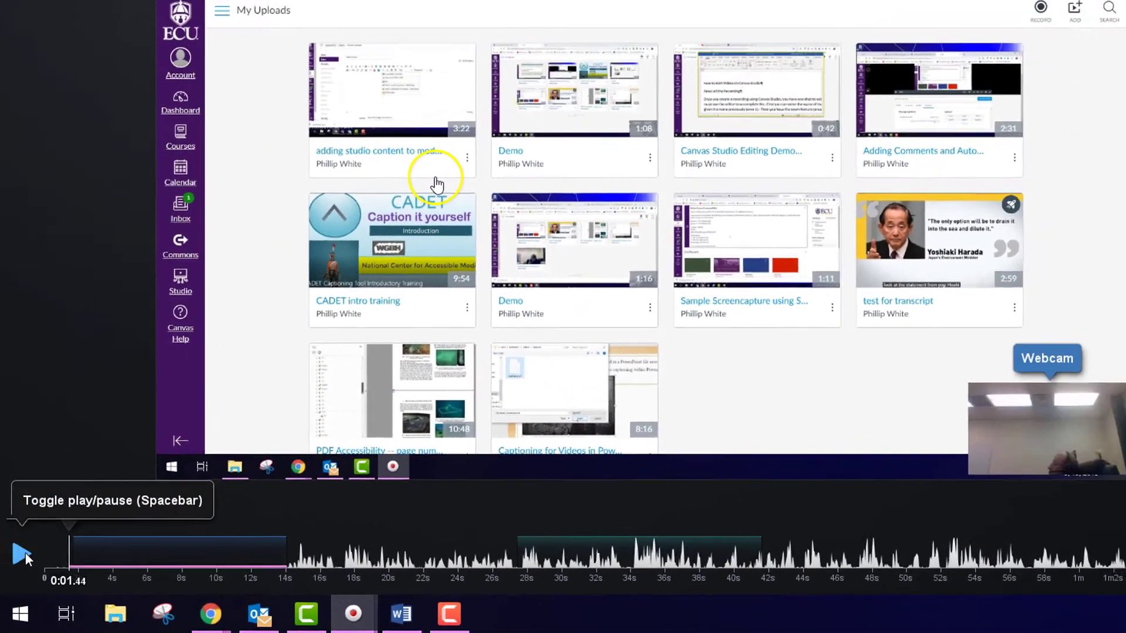
pyautogui.click(22, 554)
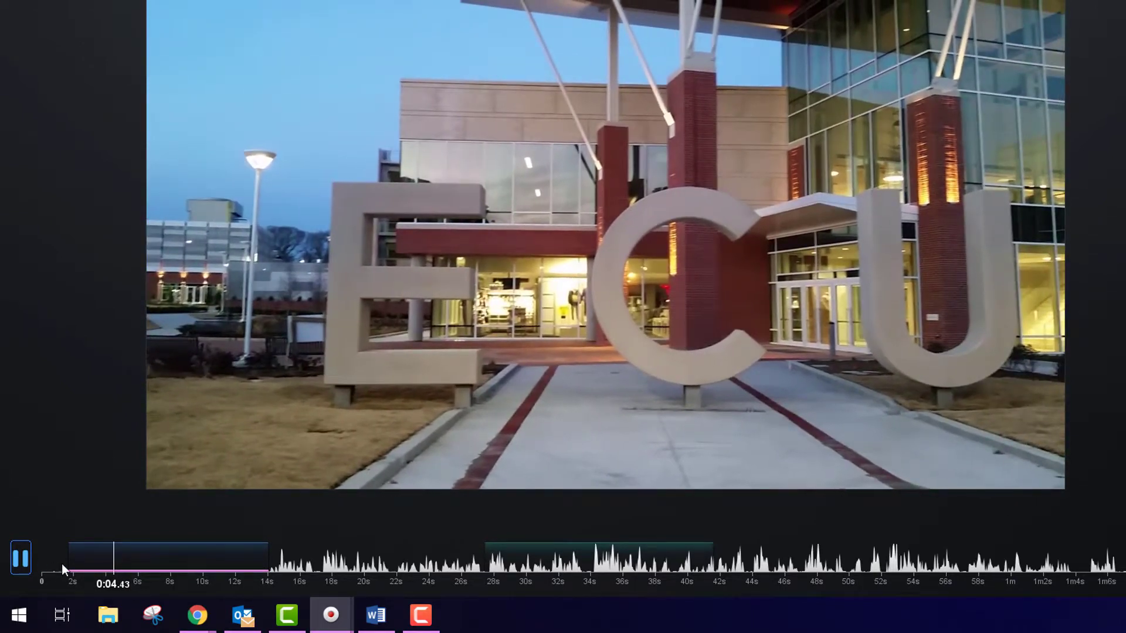
pyautogui.click(62, 564)
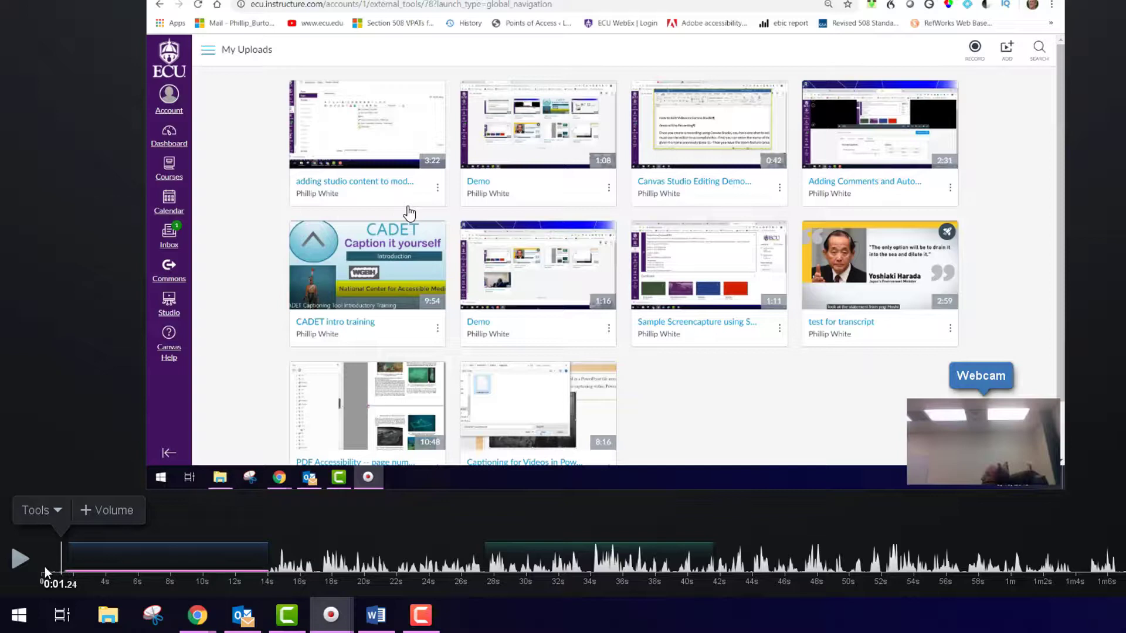
pyautogui.click(45, 566)
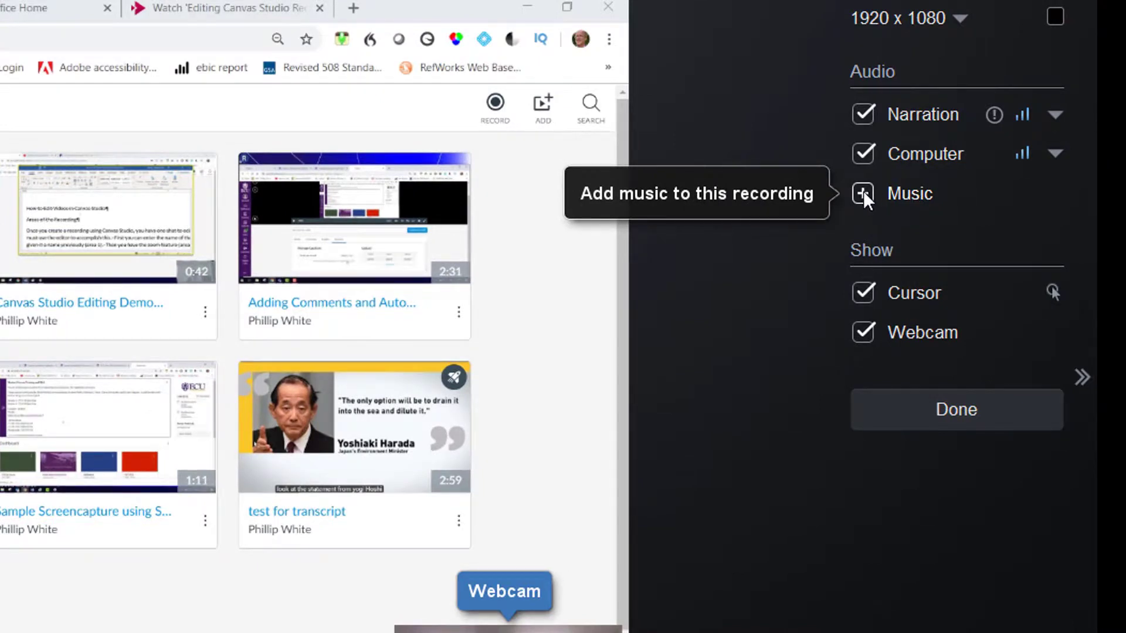
# Add 'music snippet mix' from Imported Music as background music
pyautogui.click(863, 194)
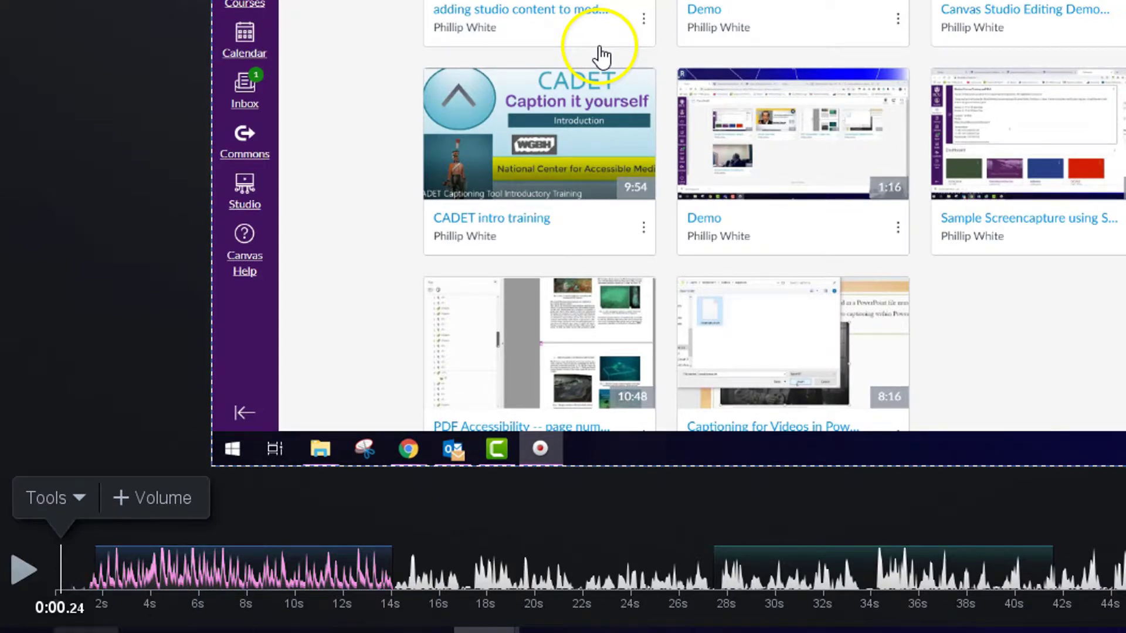
# Play the recording from the beginning to 0:46.80 to hear the background music
pyautogui.click(57, 592)
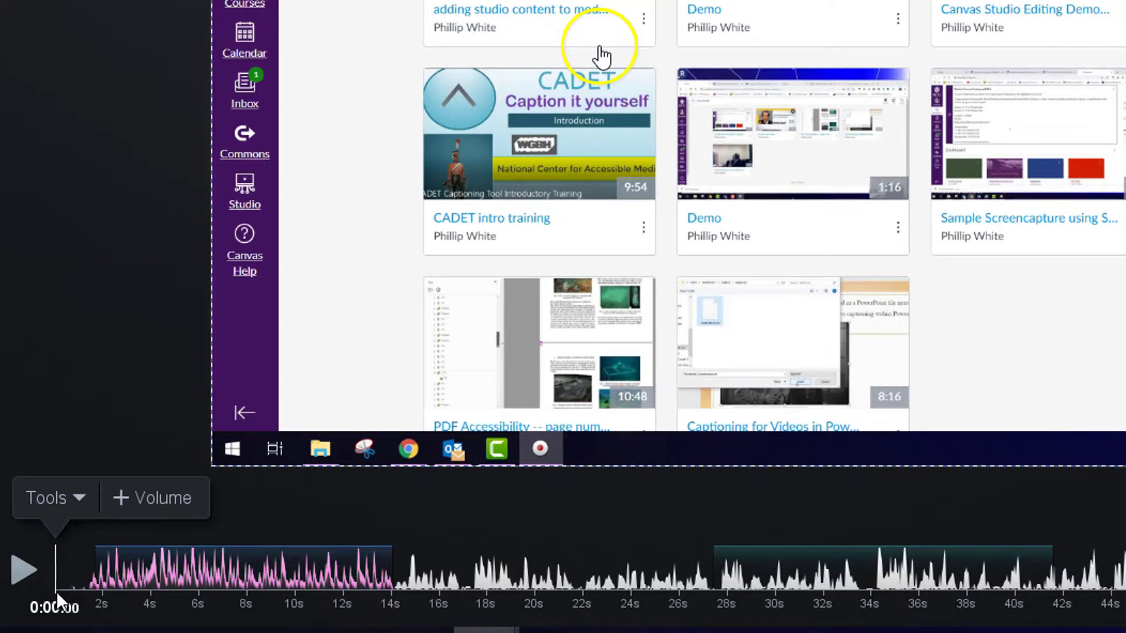
pyautogui.click(20, 571)
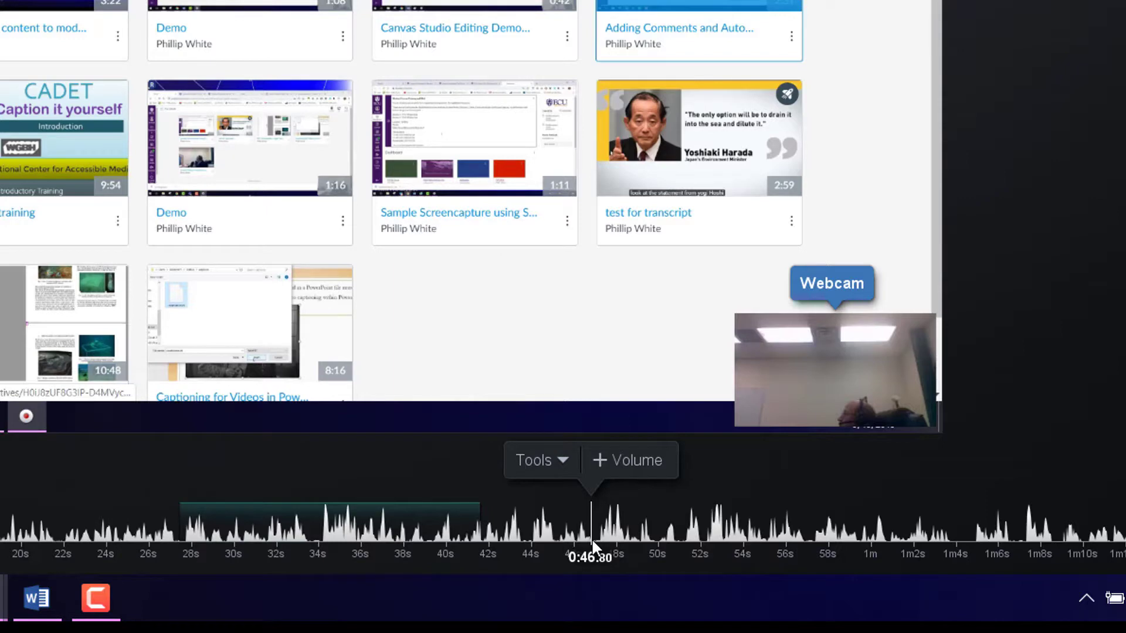
# Choose Tools > Insert > New Recording at the 0:46.80 playhead
pyautogui.click(542, 456)
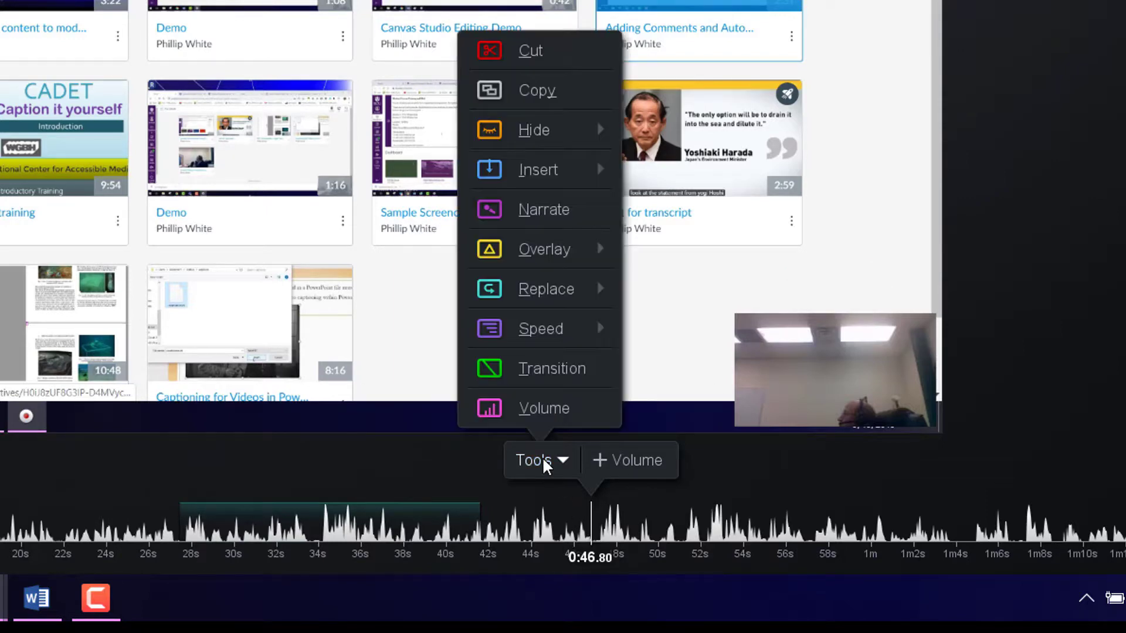
pyautogui.moveTo(539, 170)
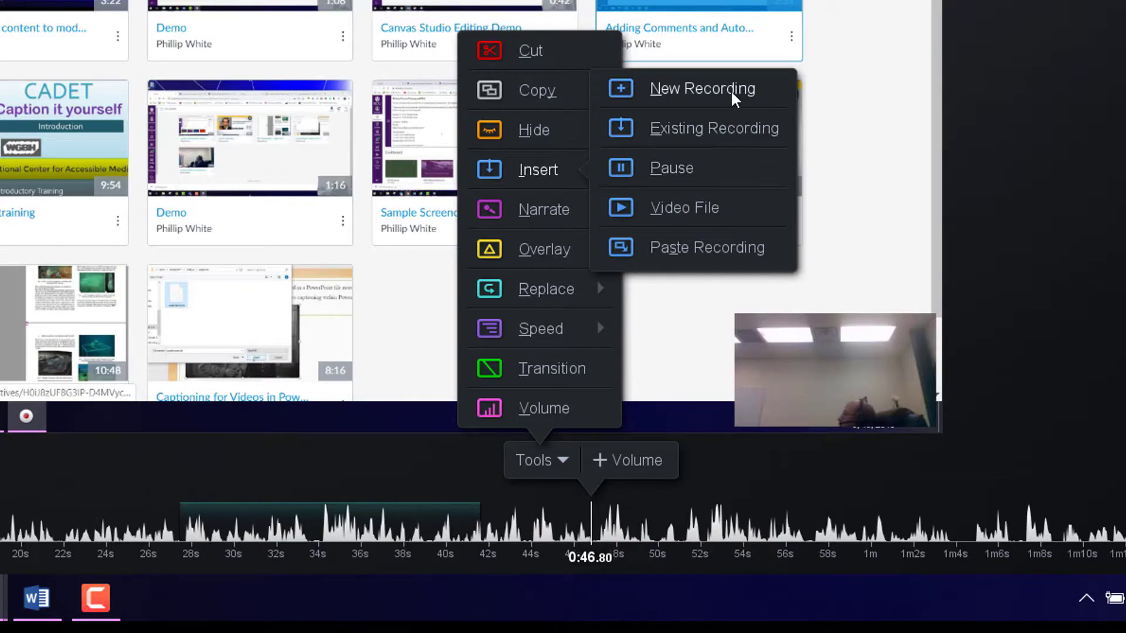
pyautogui.click(731, 88)
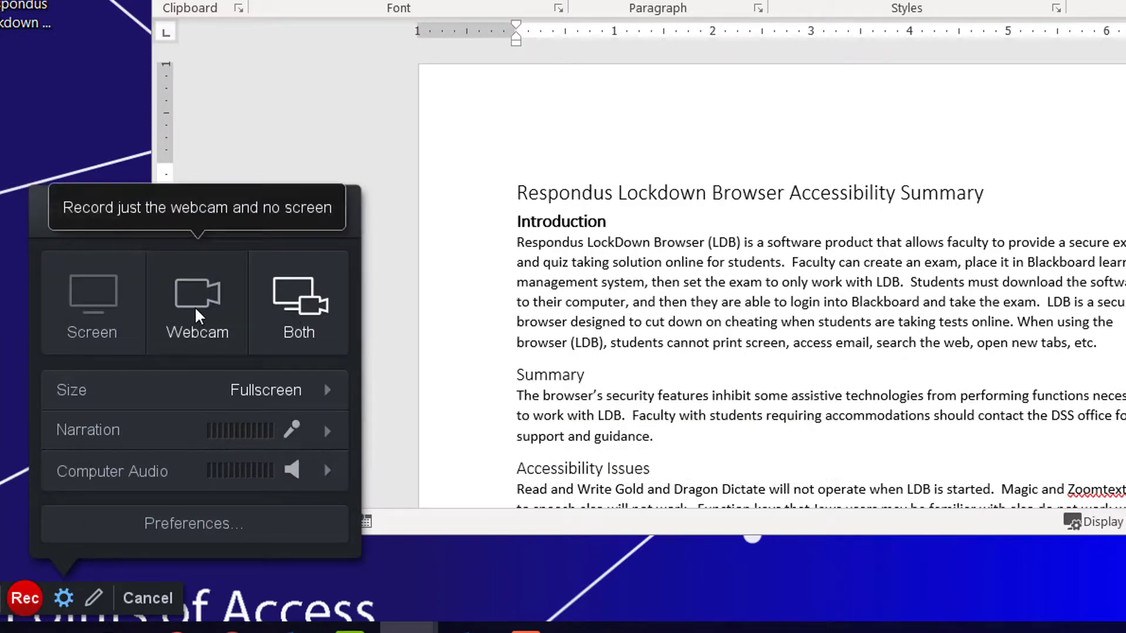
# Set the recorder to Screen only, without webcam, and start recording the Word document
pyautogui.click(94, 305)
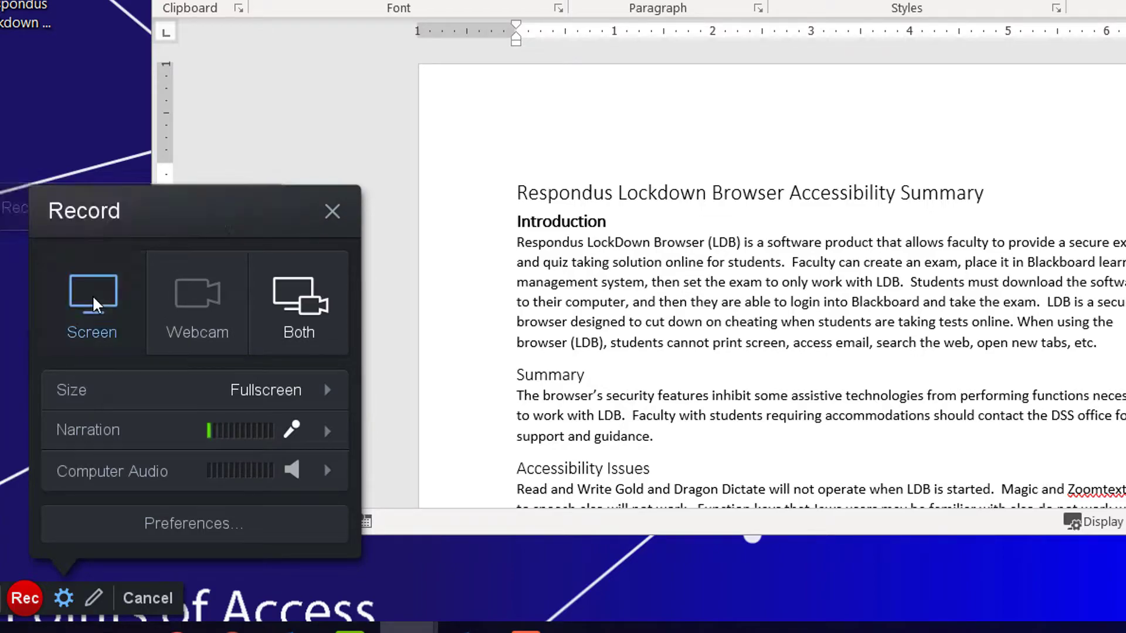
pyautogui.click(30, 597)
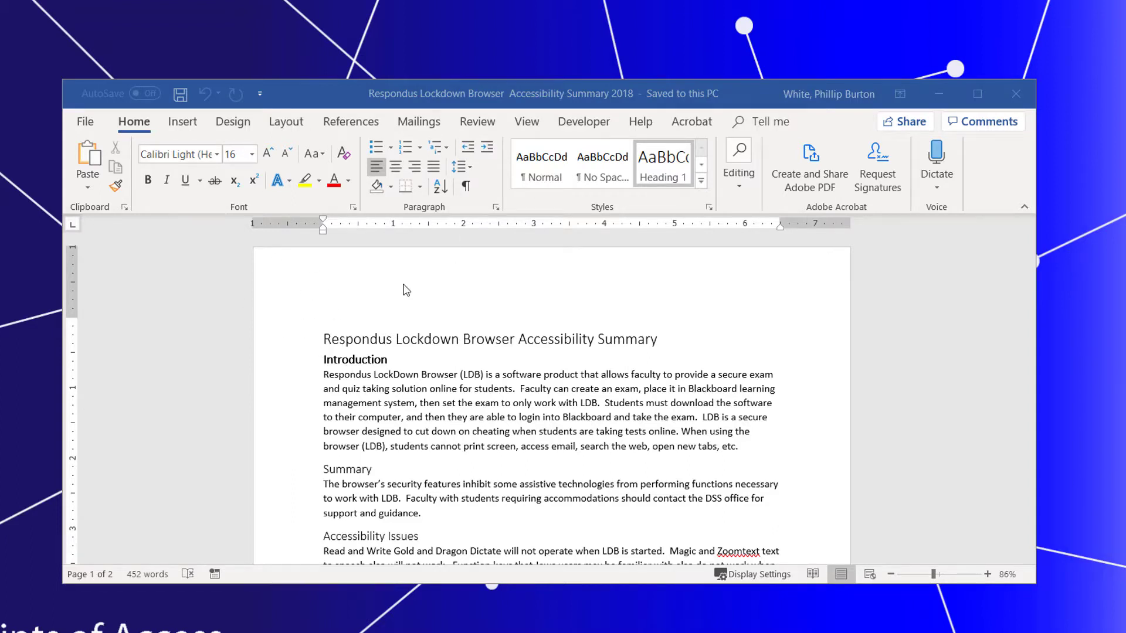
# Format the title 'Respondus Lockdown Browser Accessibility Summary' as bold Heading 1, then show the recorder controls
pyautogui.click(325, 340)
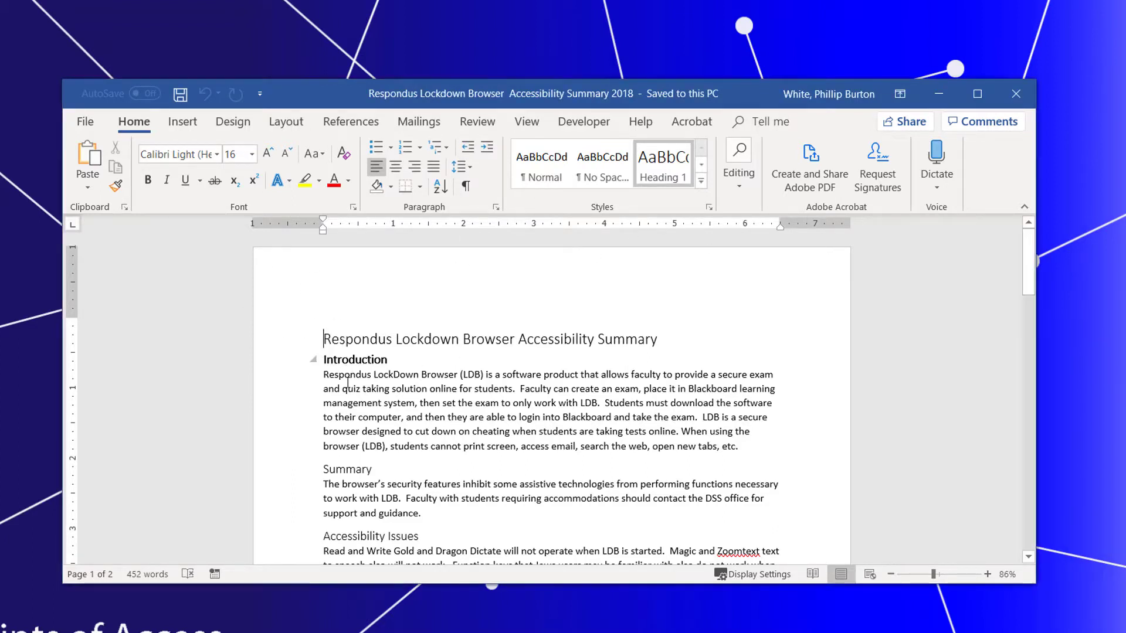
pyautogui.moveTo(326, 340); pyautogui.dragTo(666, 339)
pyautogui.click(685, 158)
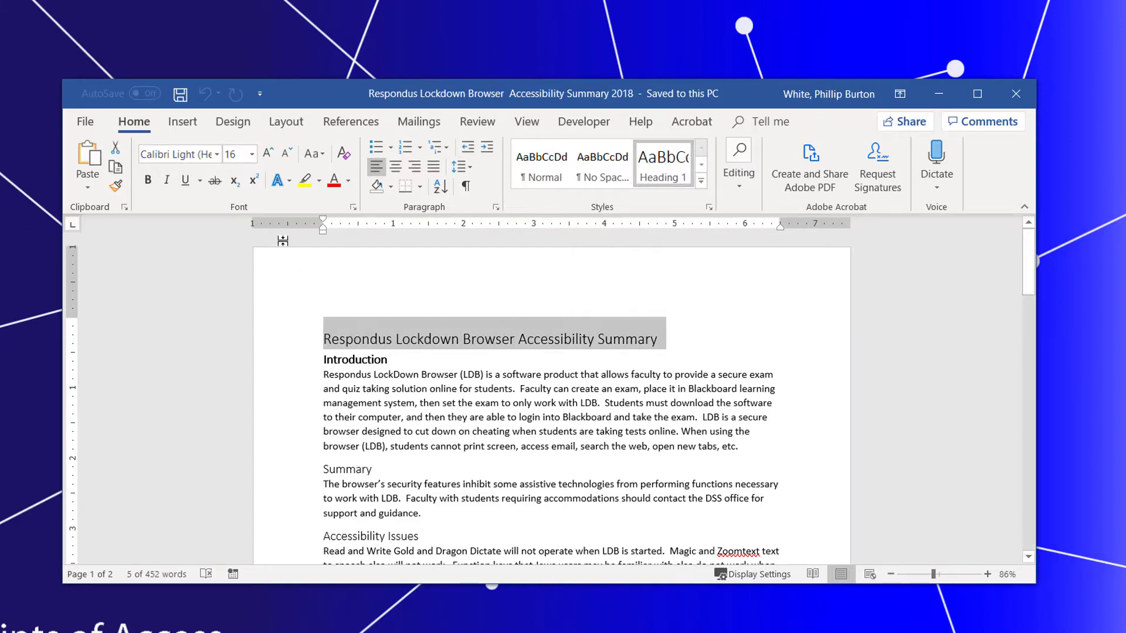
pyautogui.click(147, 180)
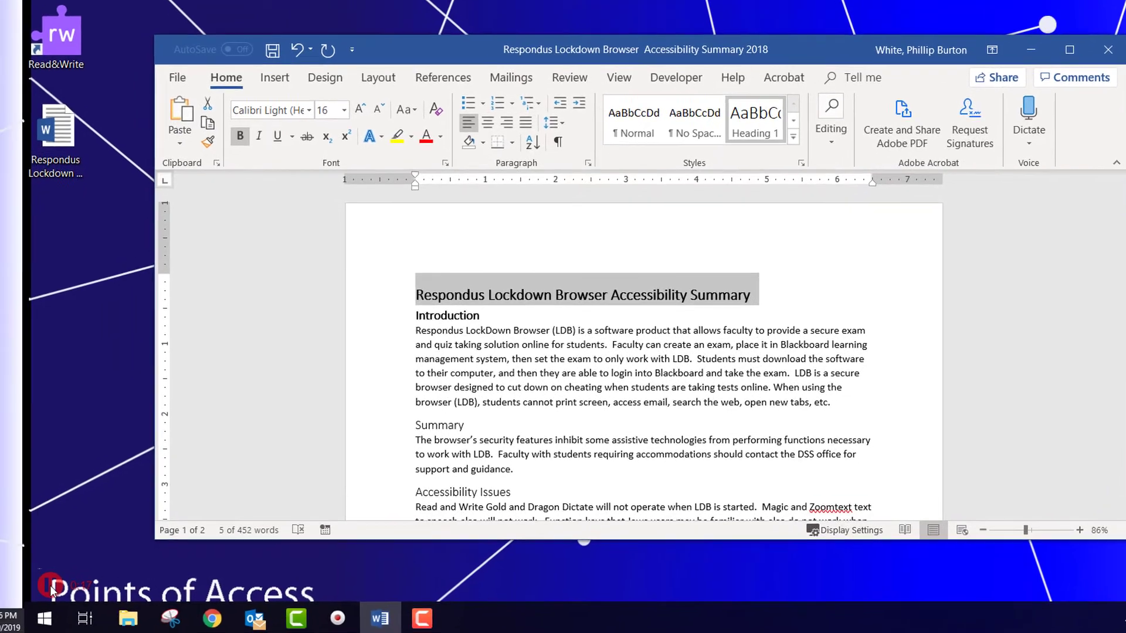
pyautogui.click(31, 602)
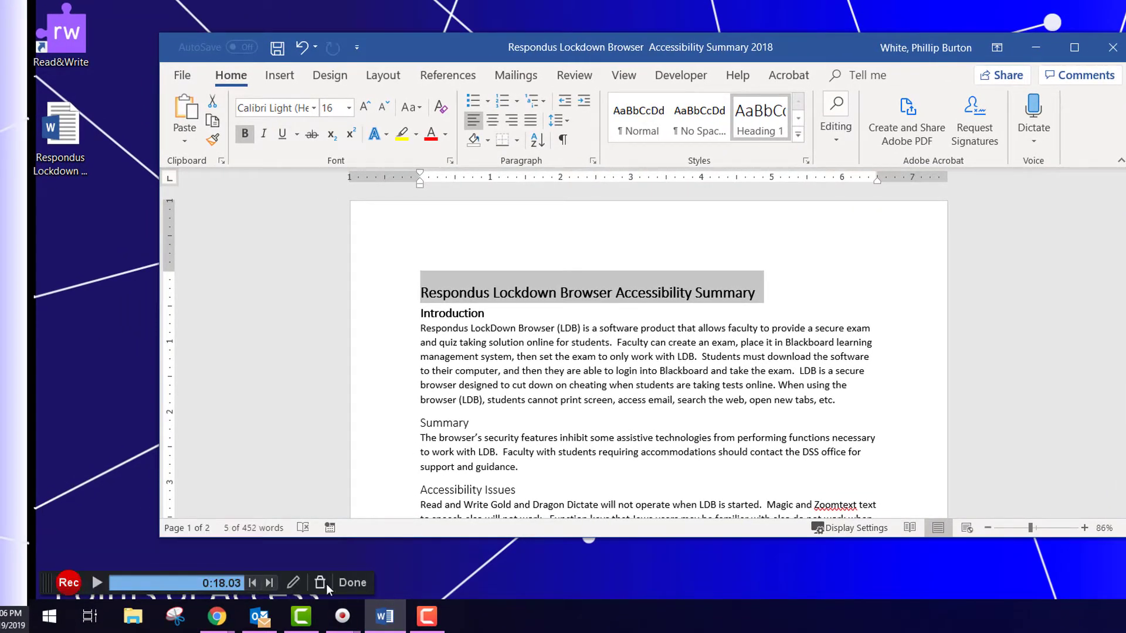
# Finish the new Word recording and insert it into the video at 0:46.80
pyautogui.click(349, 583)
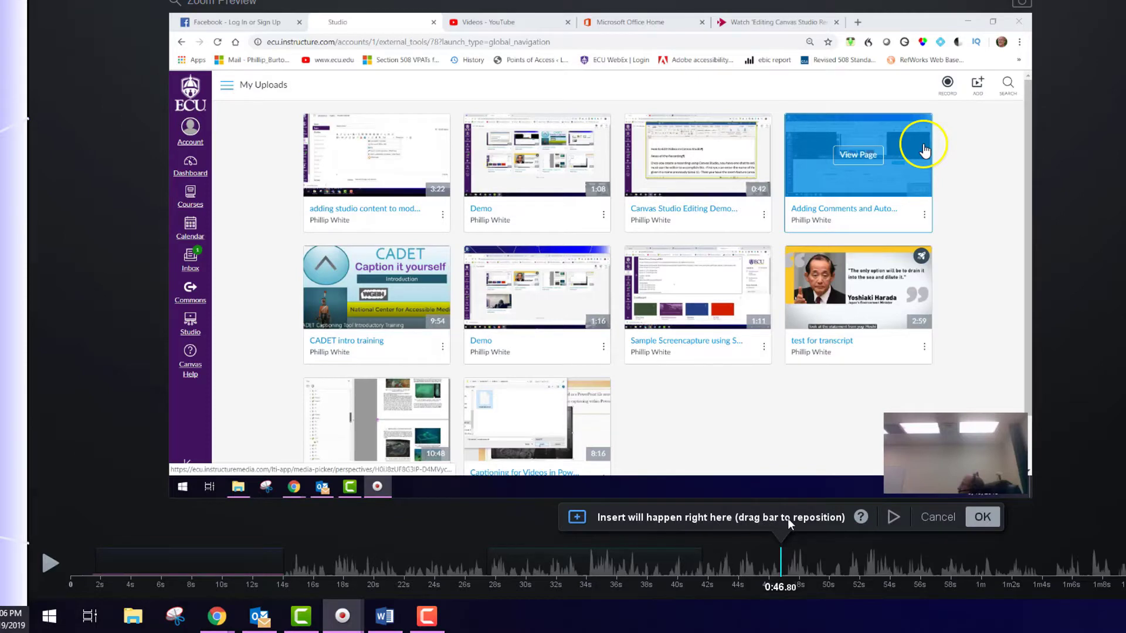
pyautogui.click(981, 517)
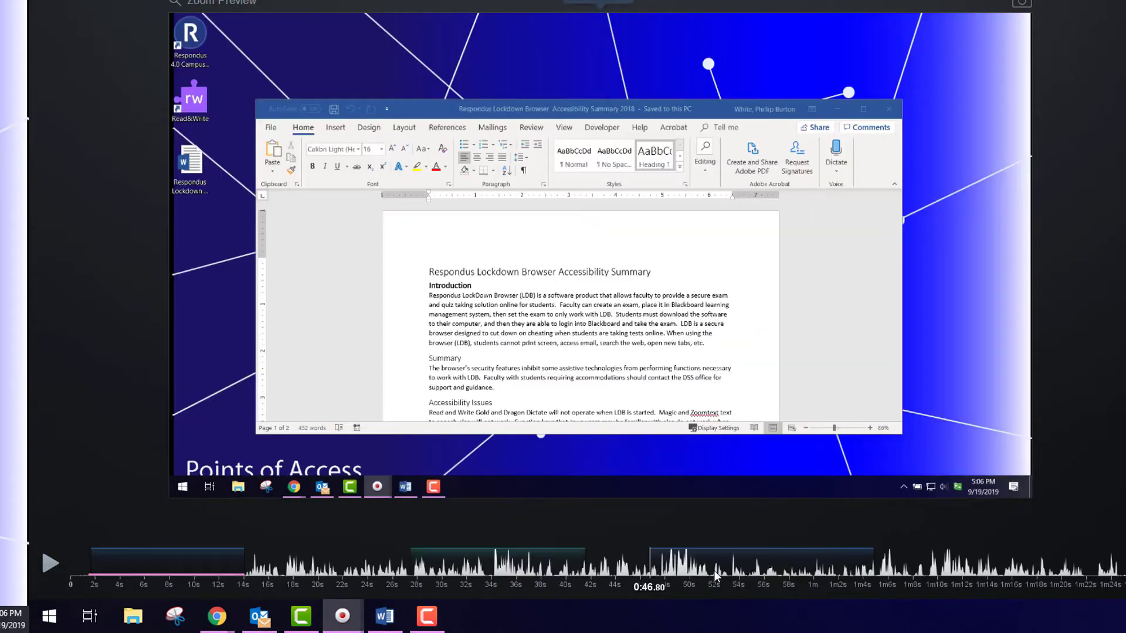
pyautogui.rightClick(647, 573)
pyautogui.press('Escape')
# Play back from just before the inserted clip through about 0:53 to check it
pyautogui.rightClick(647, 574)
pyautogui.press('Escape')
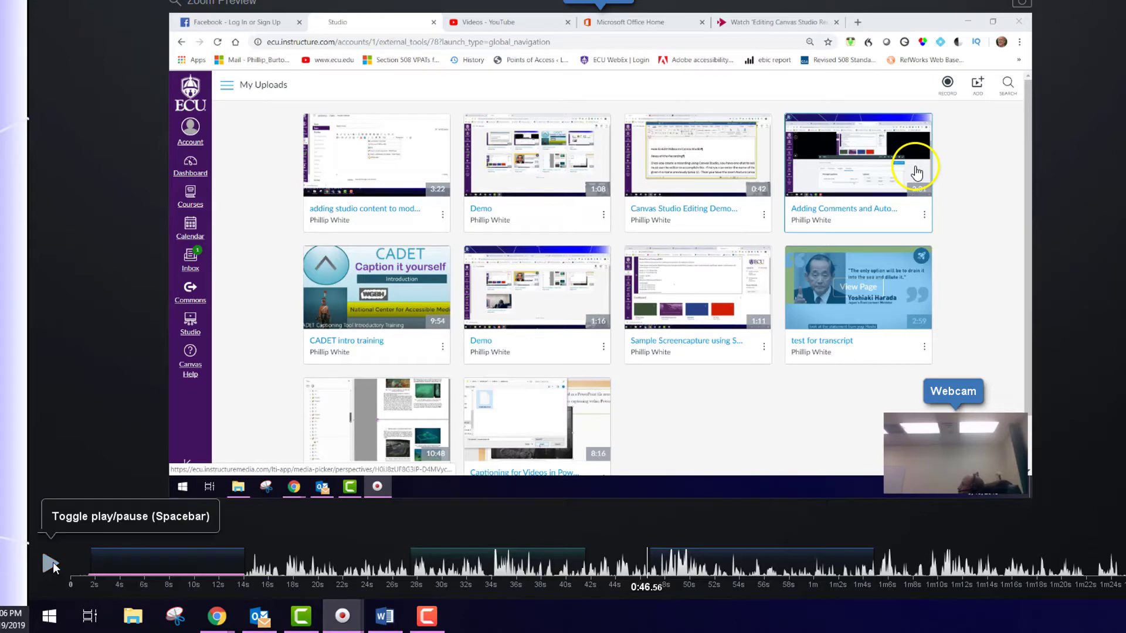
pyautogui.click(51, 564)
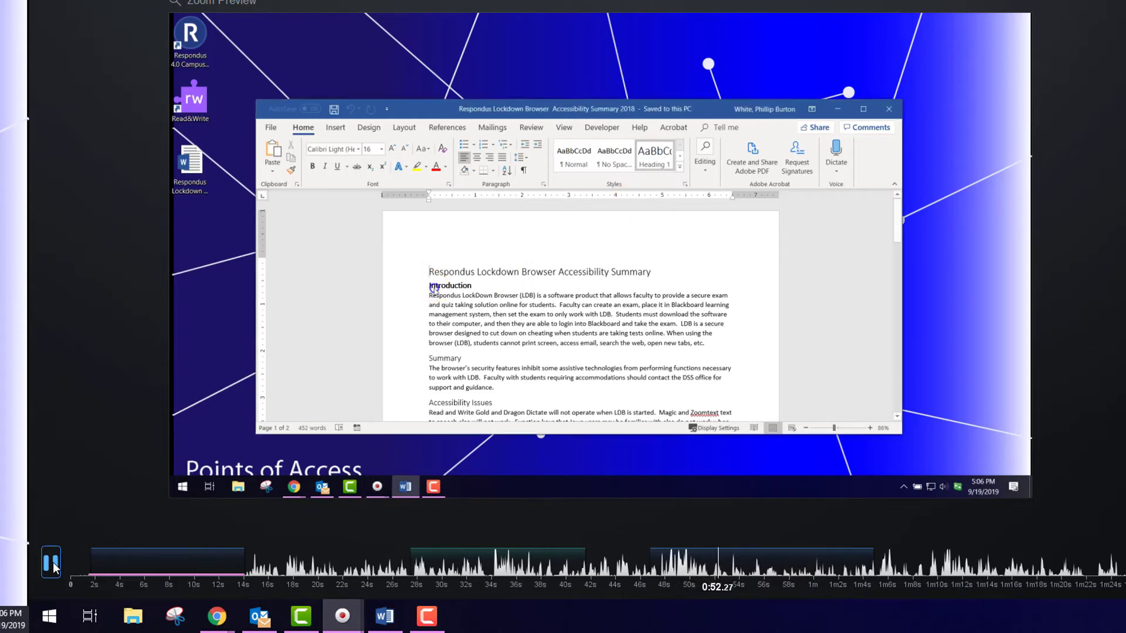
pyautogui.click(52, 564)
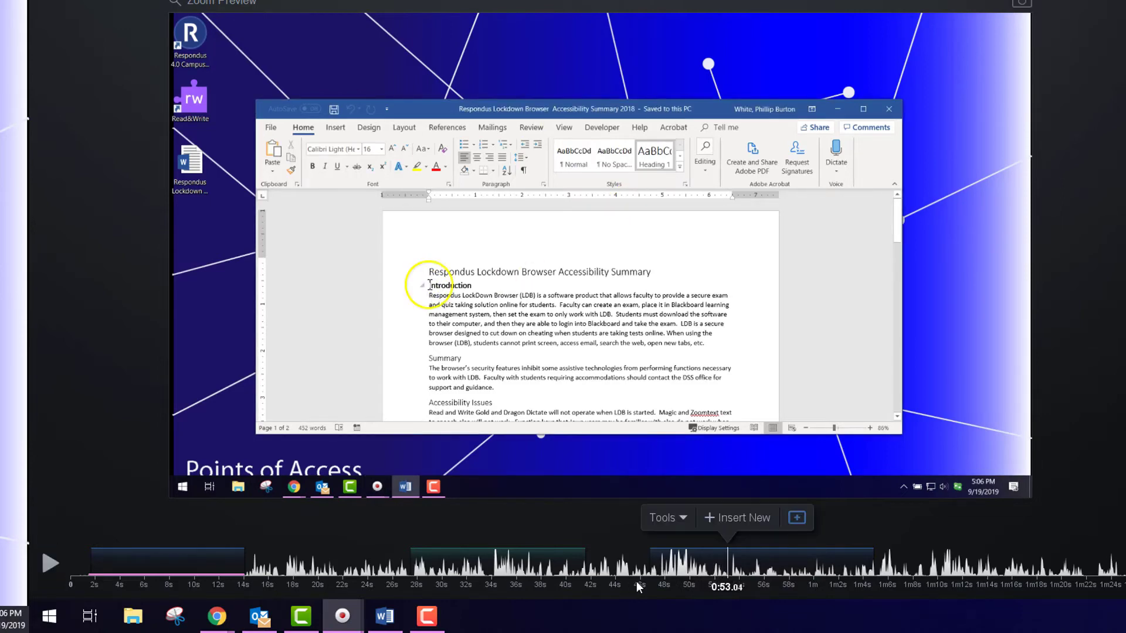